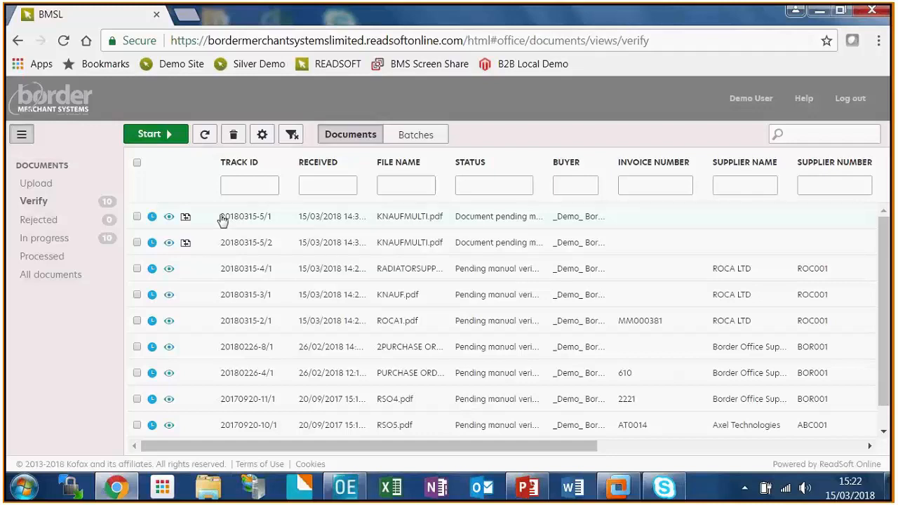
- View the document upload page, return to the Verify list and widen its Status column to fit the full status text
click(44, 187)
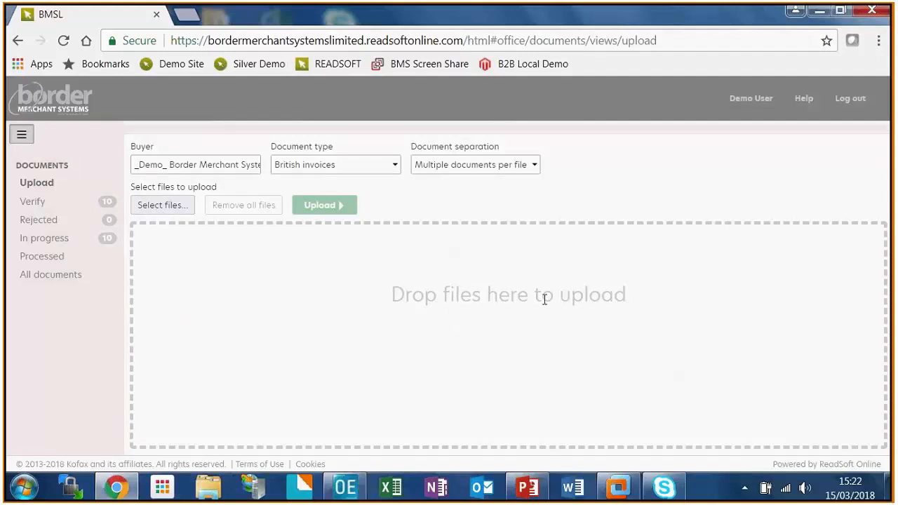
click(36, 202)
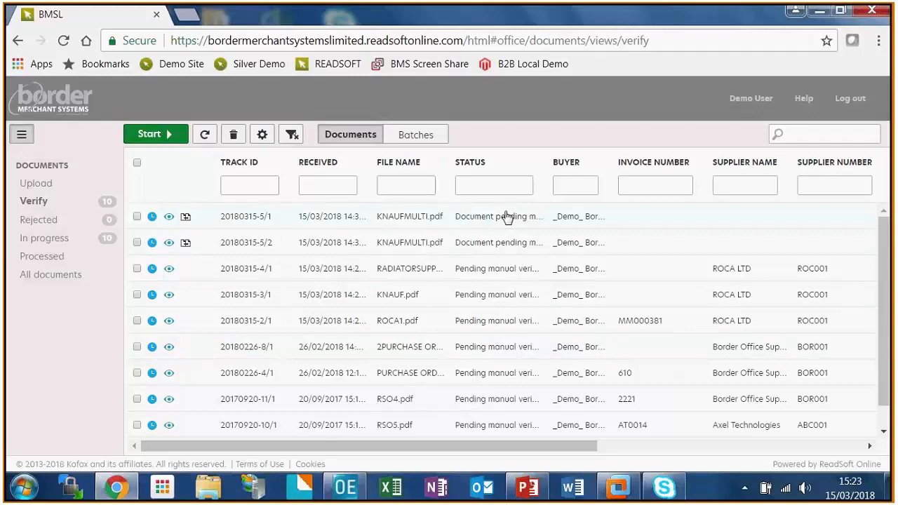
drag(542, 180, 627, 180)
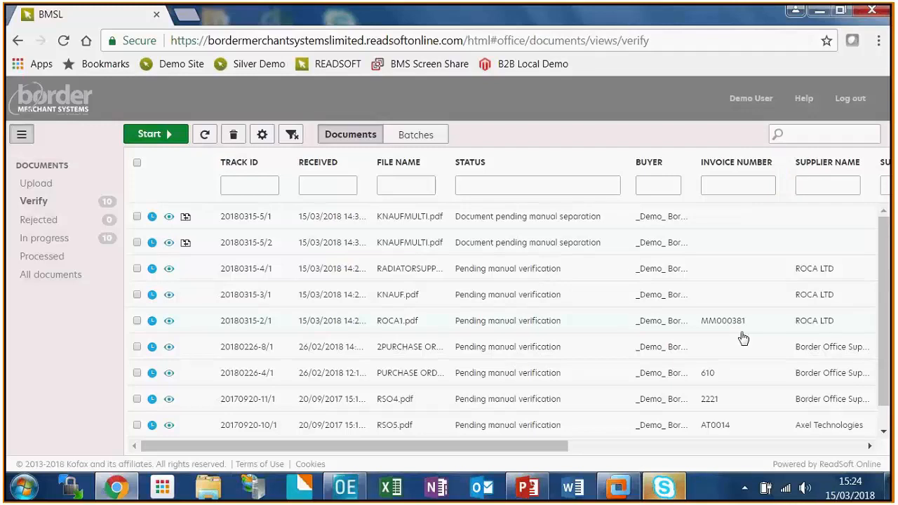
- Examine the remaining columns and rows of the Verify list, including supplier, invoice date and due date
scroll(743, 338, right, 5)
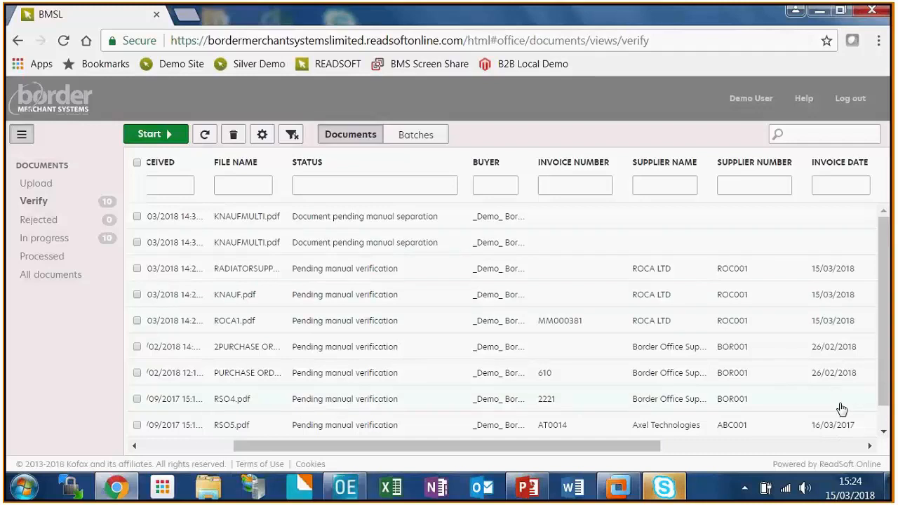
scroll(886, 402, down, 1)
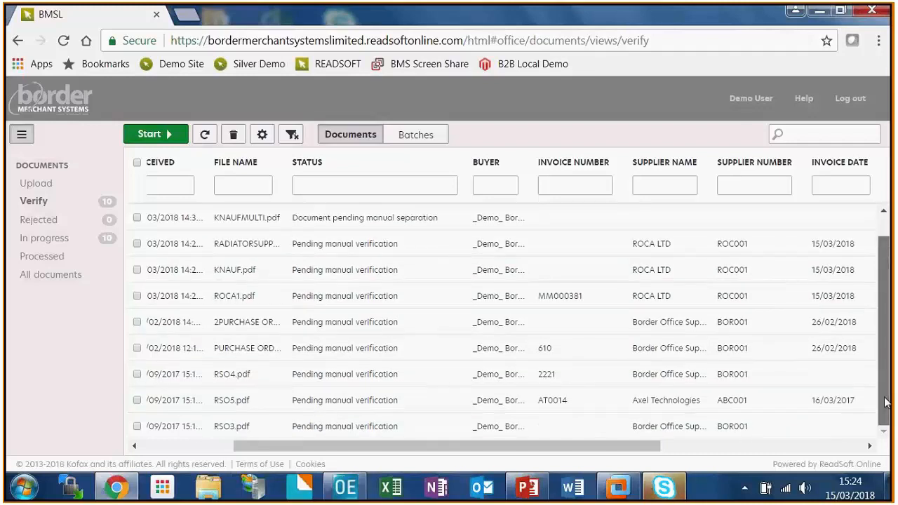
click(870, 446)
click(869, 449)
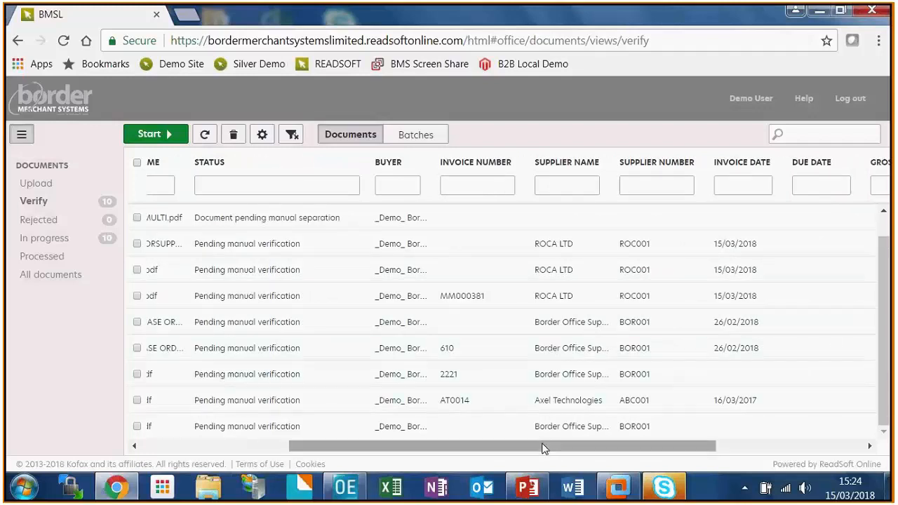
drag(545, 450, 396, 449)
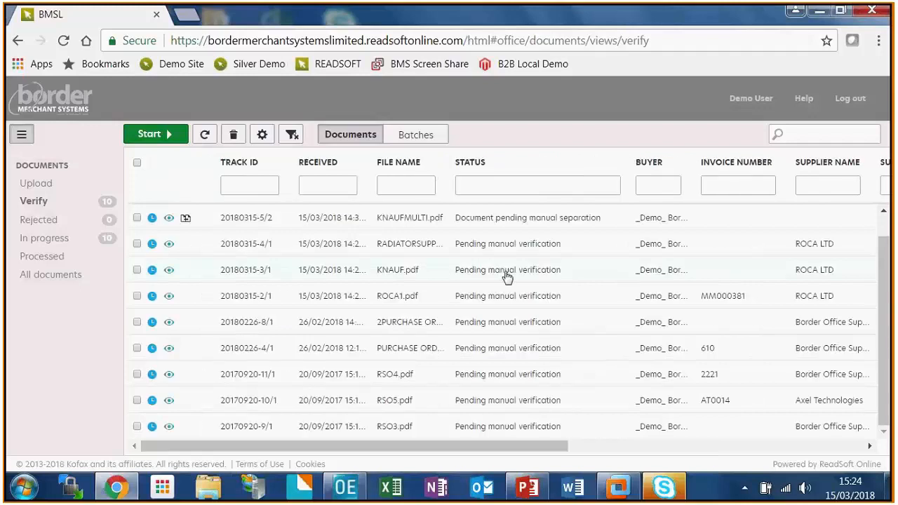
- Open document 20180315-4/1 for verification and capture RAD785 from the invoice image as its invoice number
click(512, 249)
click(179, 138)
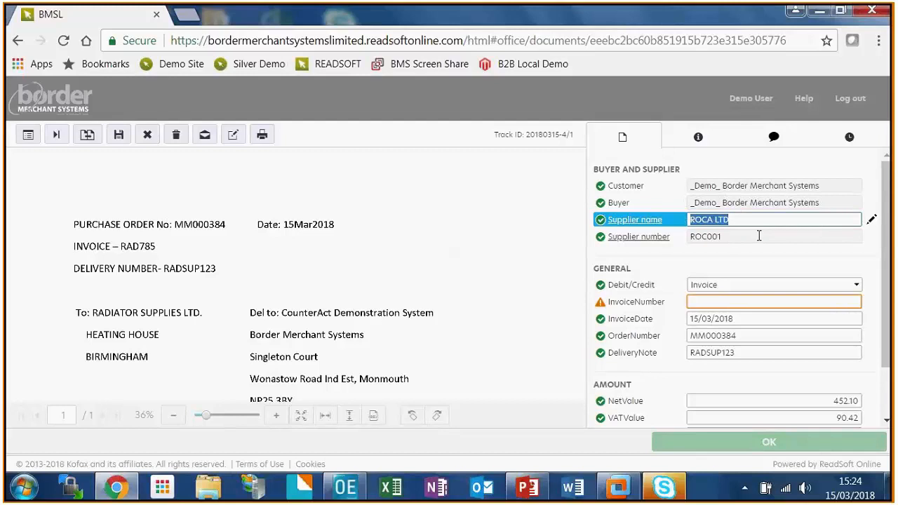
key(Tab)
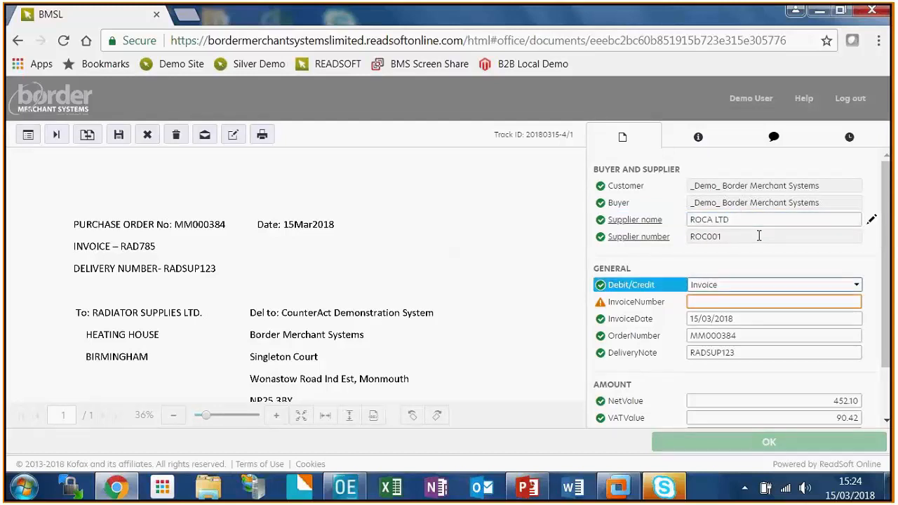
key(Tab)
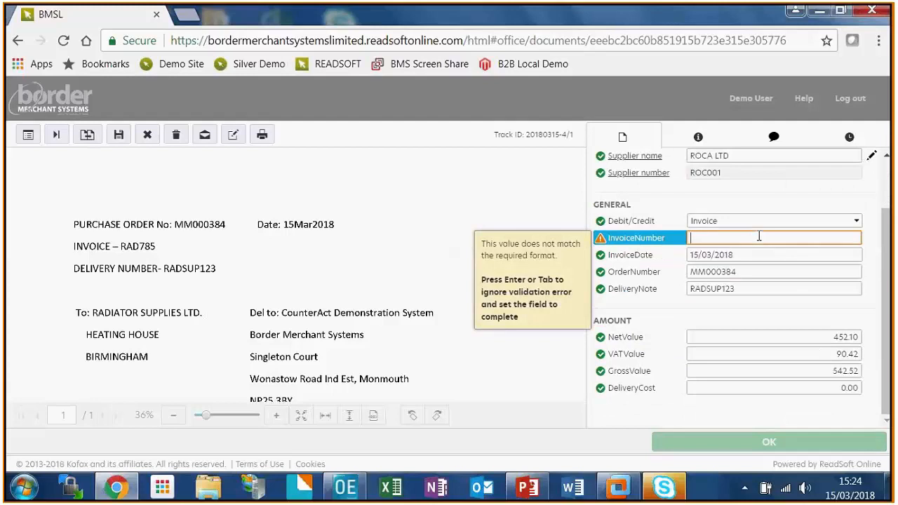
click(139, 247)
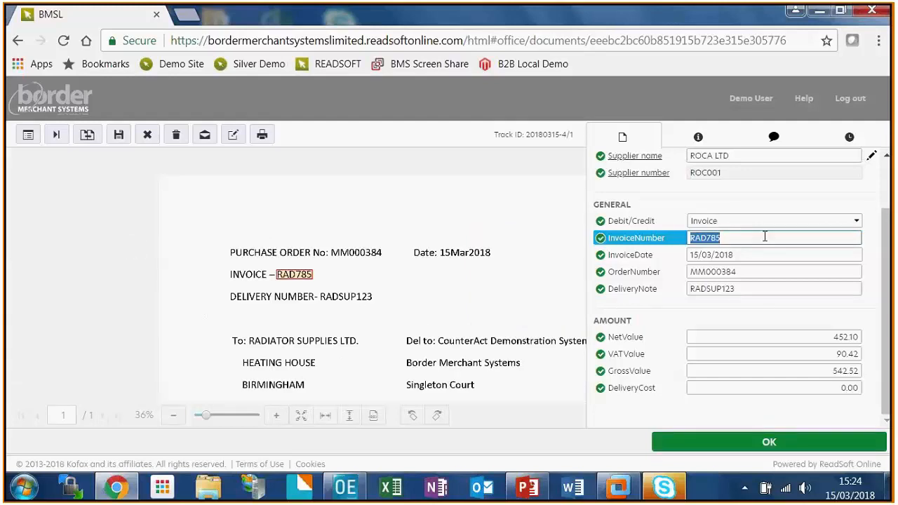
- Check the invoice date, order number and delivery note against the invoice image, and approve the document
key(Tab)
key(Tab)
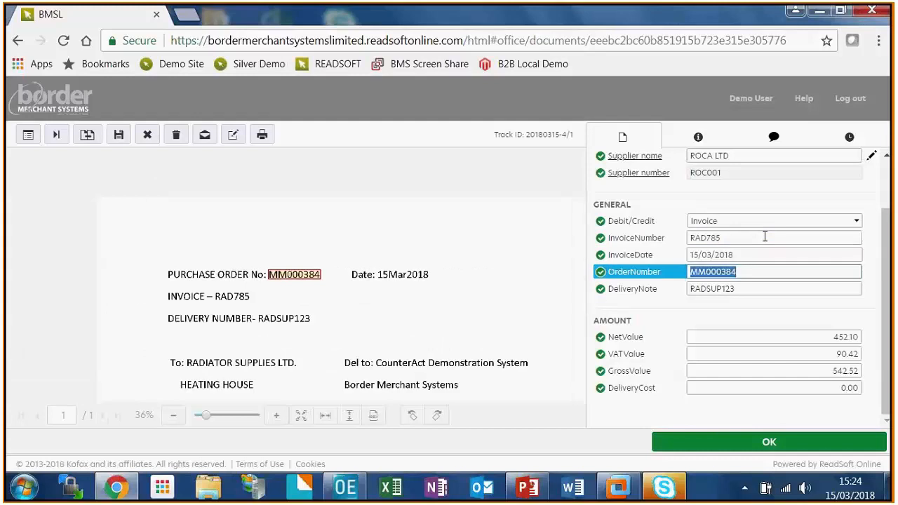
key(Tab)
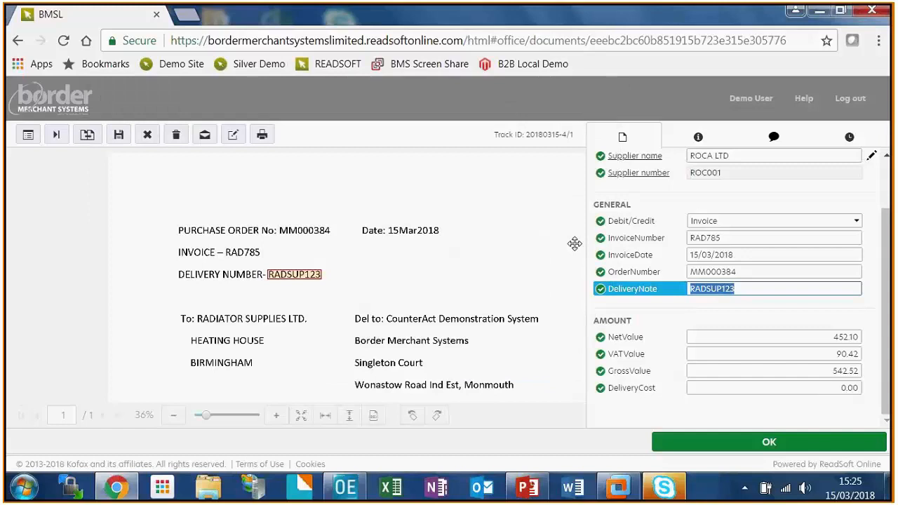
click(675, 449)
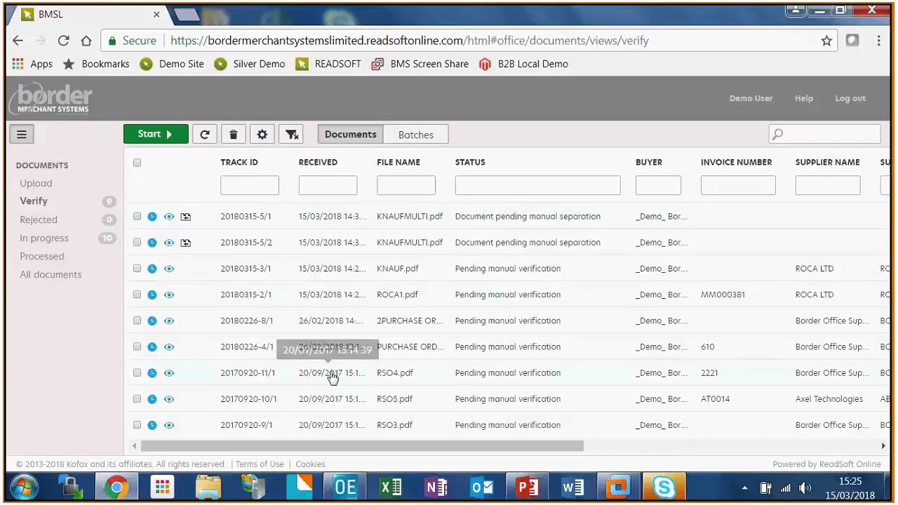
- Open KNAUF.pdf for verification and change its supplier to Knauf Insulation Ltd
click(430, 270)
click(163, 139)
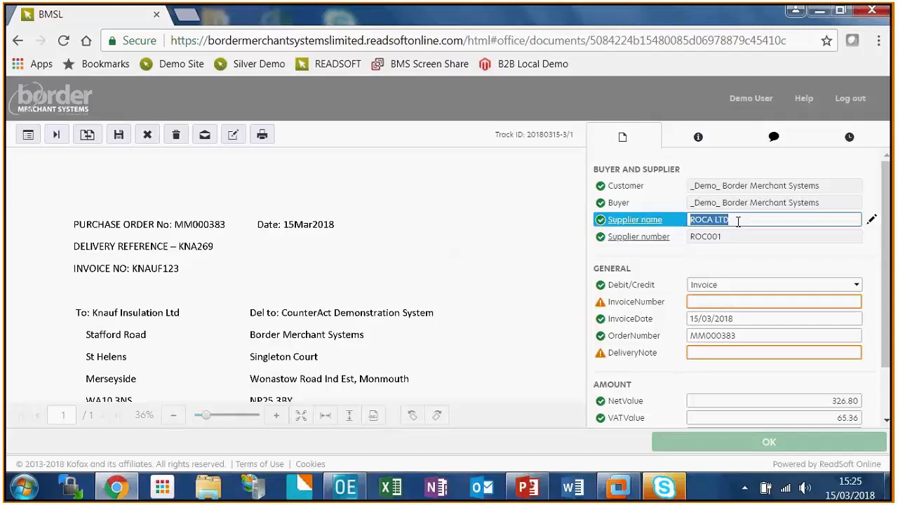
key(BackSpace)
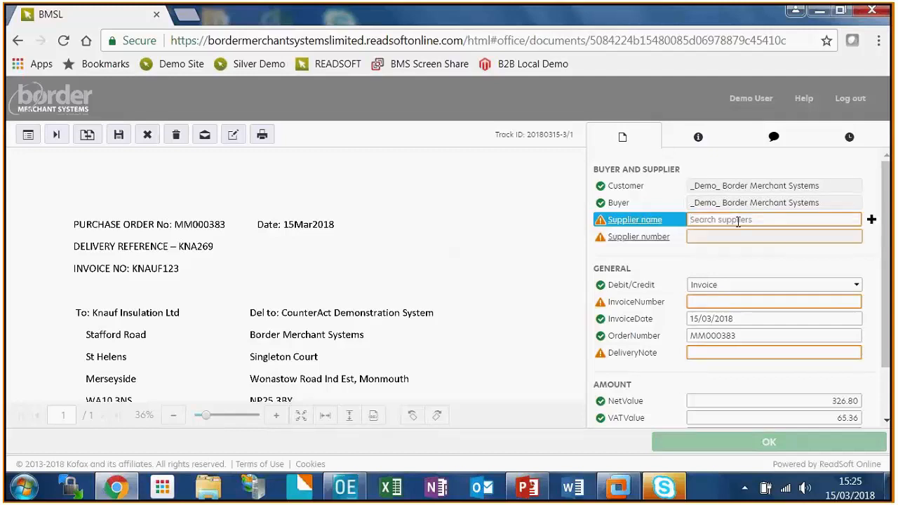
text(knauf)
key(BackSpace)
key(BackSpace)
key(BackSpace)
text(o)
key(BackSpace)
text(auf)
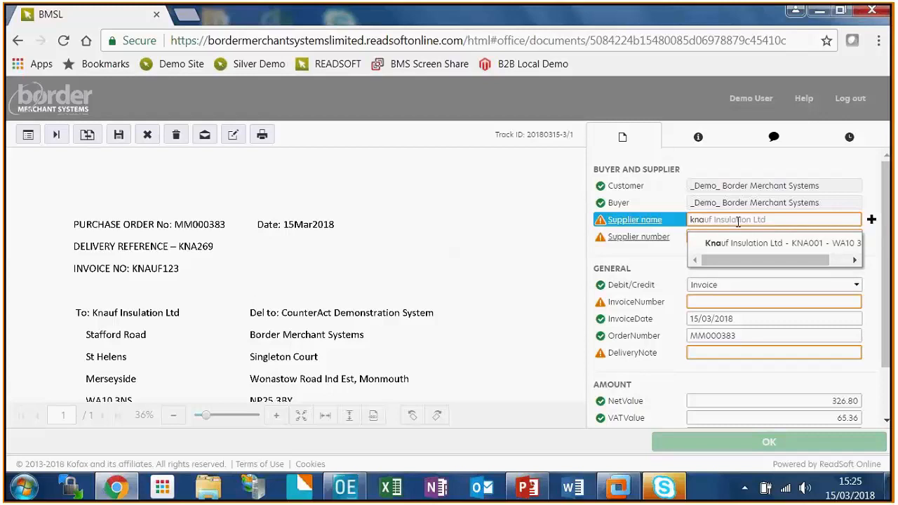
key(Tab)
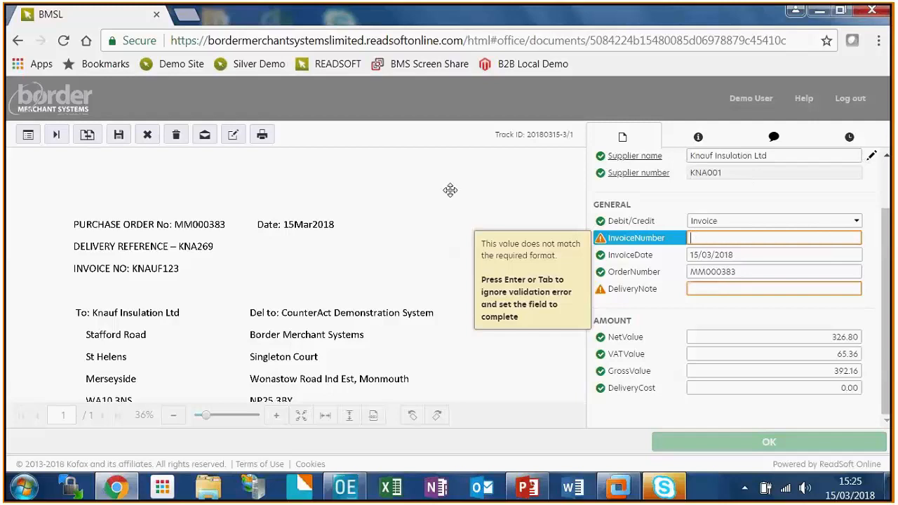
- Capture INVOICENOKNAUF123 as the invoice number and KNA269 as the delivery note from the image, and approve the document
click(149, 268)
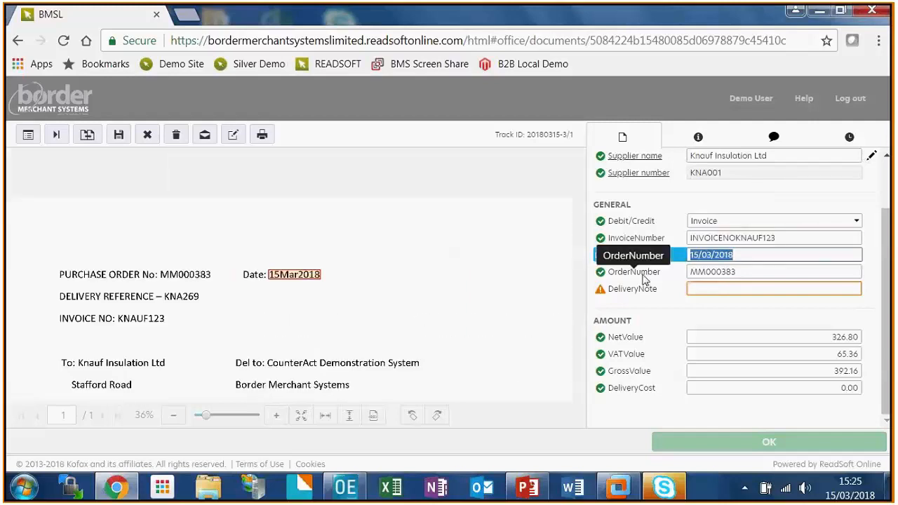
click(645, 279)
key(Tab)
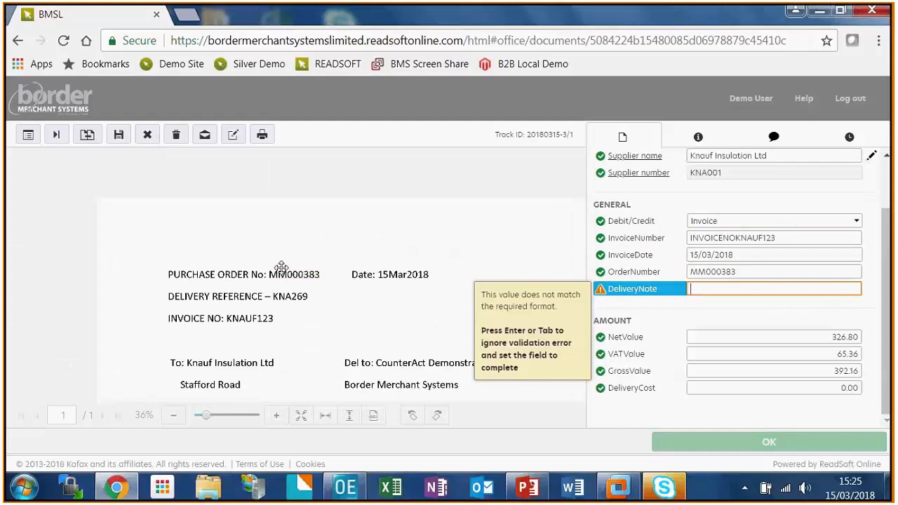
click(301, 295)
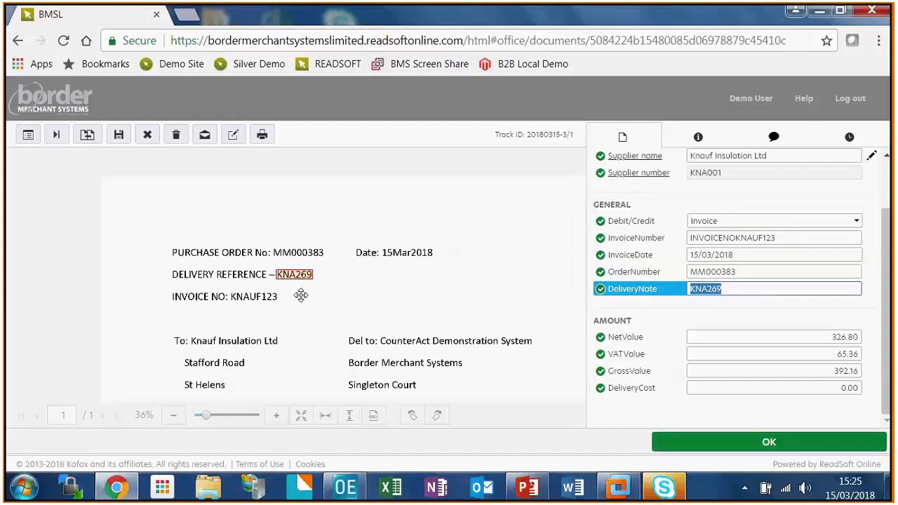
key(Tab)
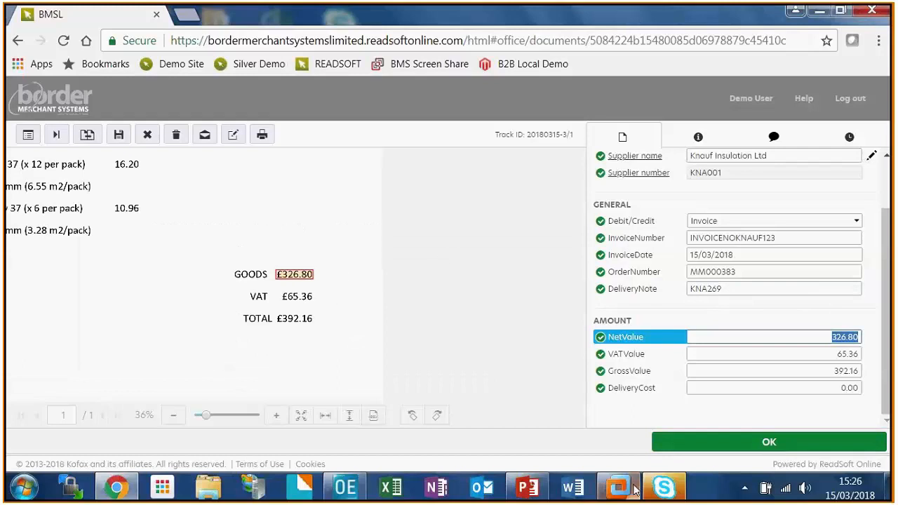
click(691, 442)
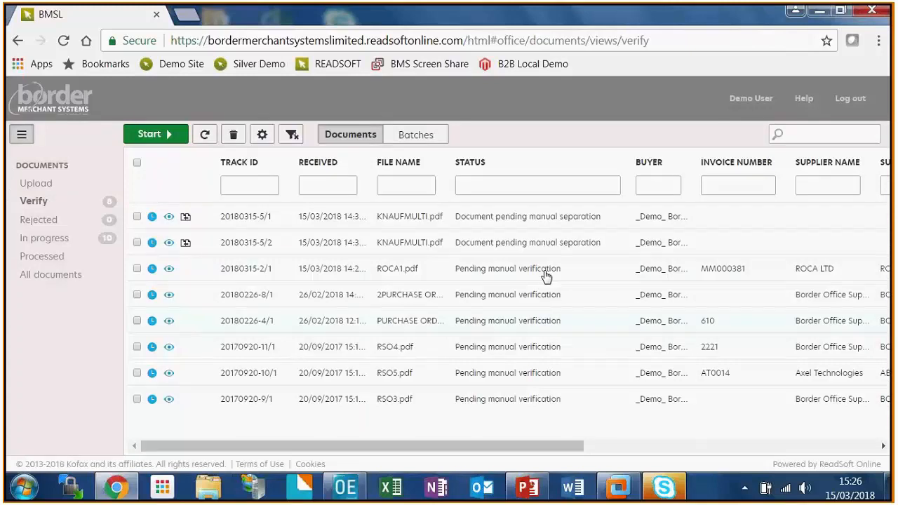
- Open the KNAUFMULTI.pdf batch for manual separation, join its two pages into one invoice and approve the batch
click(534, 219)
click(153, 134)
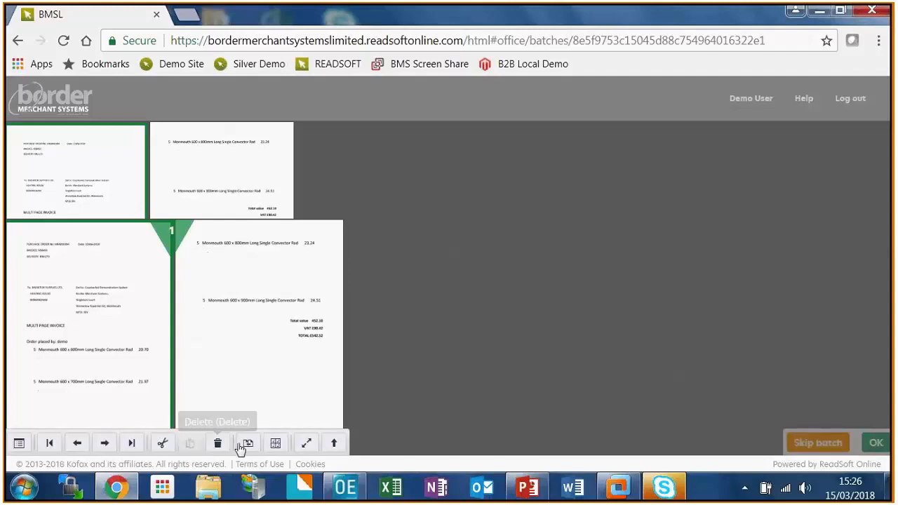
click(248, 448)
click(248, 447)
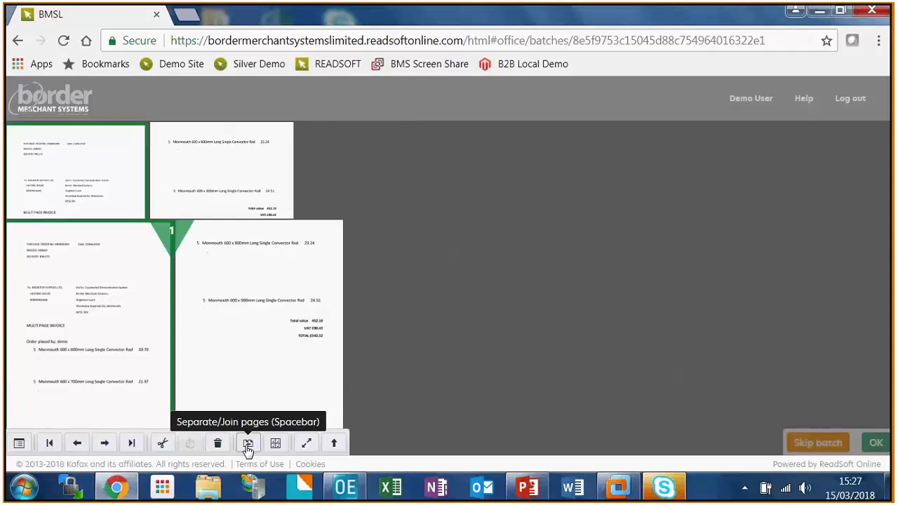
click(247, 447)
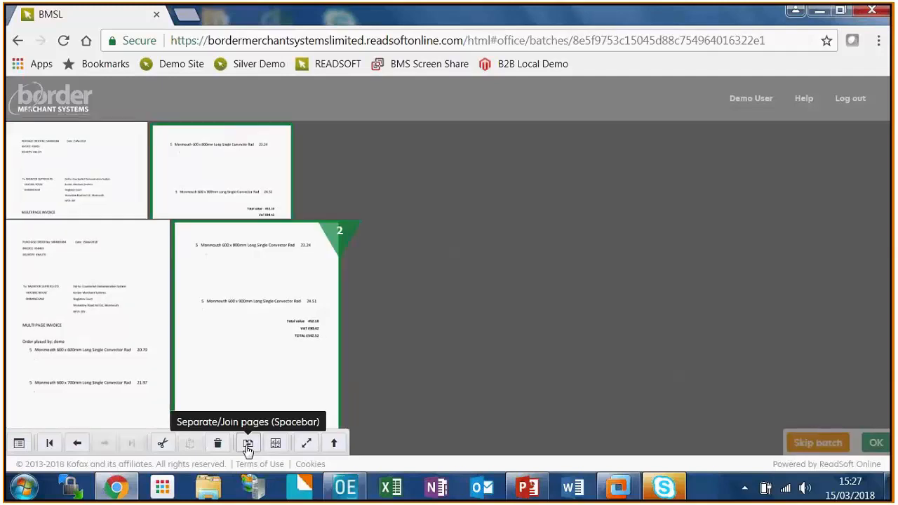
click(248, 448)
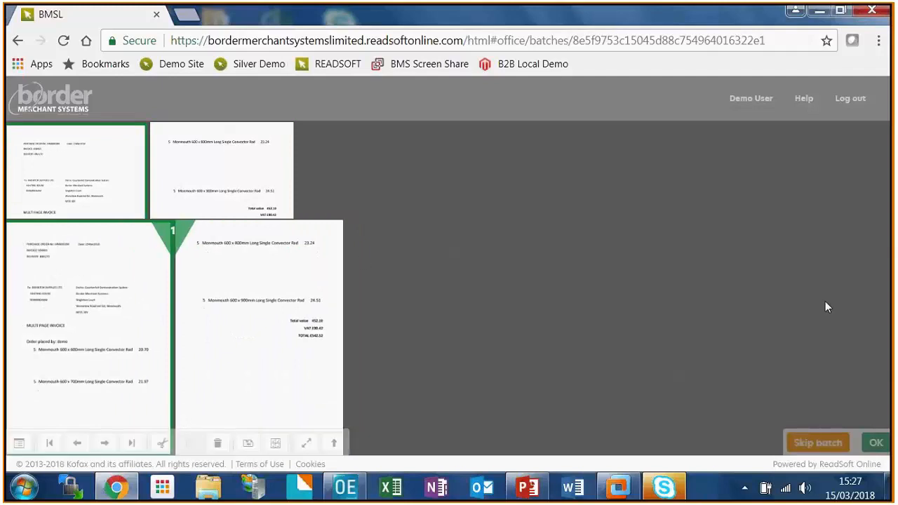
click(876, 445)
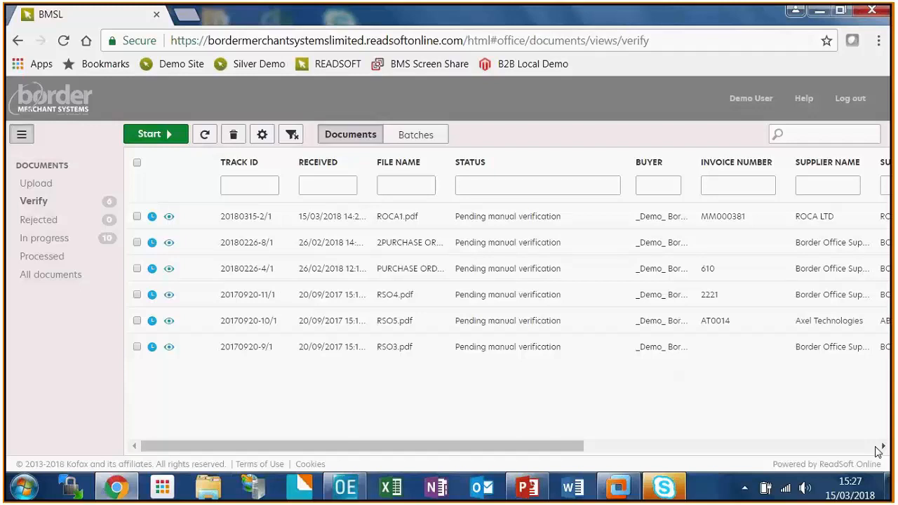
- View the in-progress documents and examine the processed documents list for the approved invoices
click(56, 242)
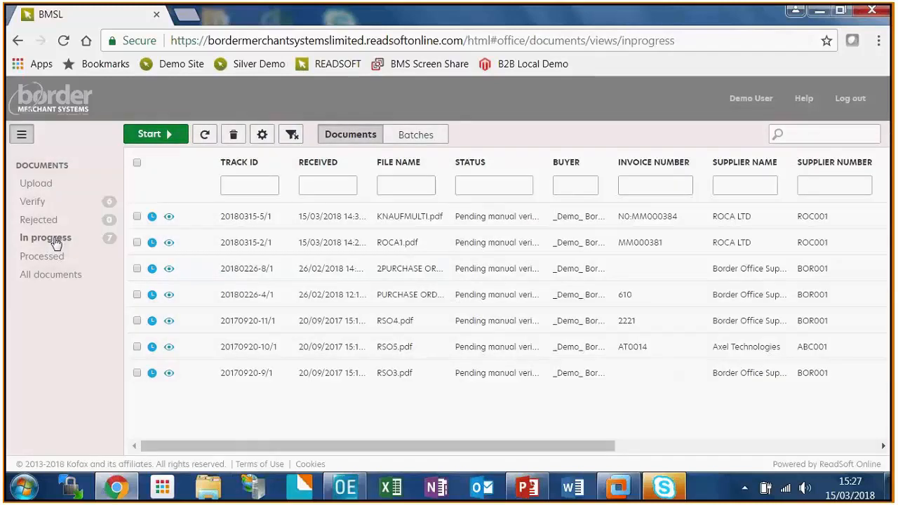
click(46, 261)
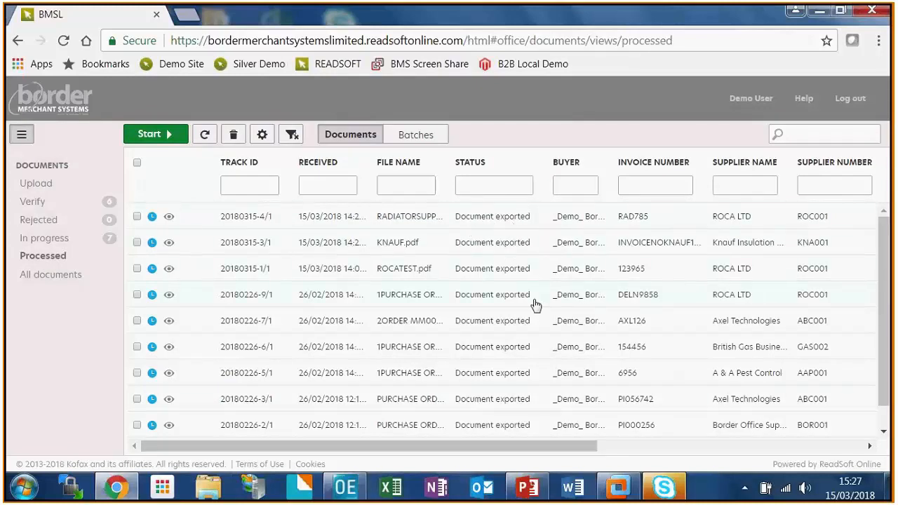
scroll(878, 372, down, 2)
scroll(888, 327, up, 2)
- Switch to CounterAct and process the Readsoft EDI invoices from the Purchase Ledger's EDI invoicing functions
click(819, 14)
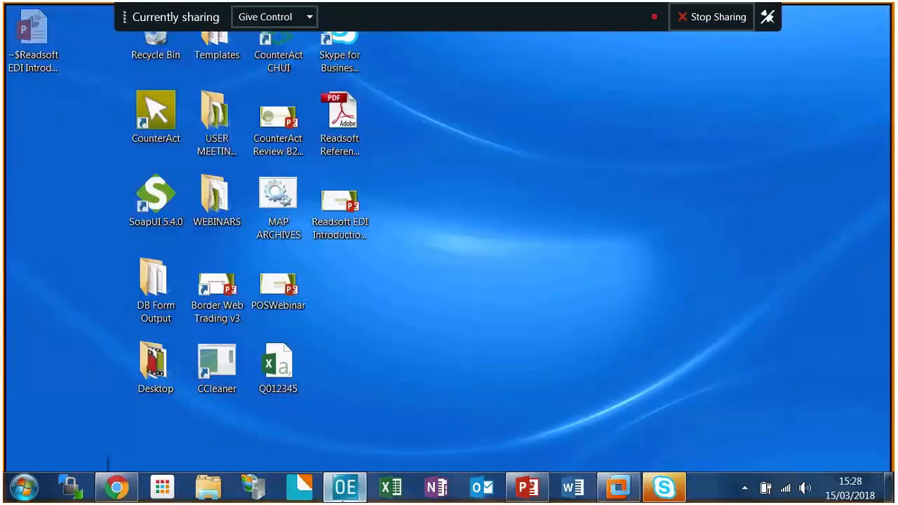
click(344, 492)
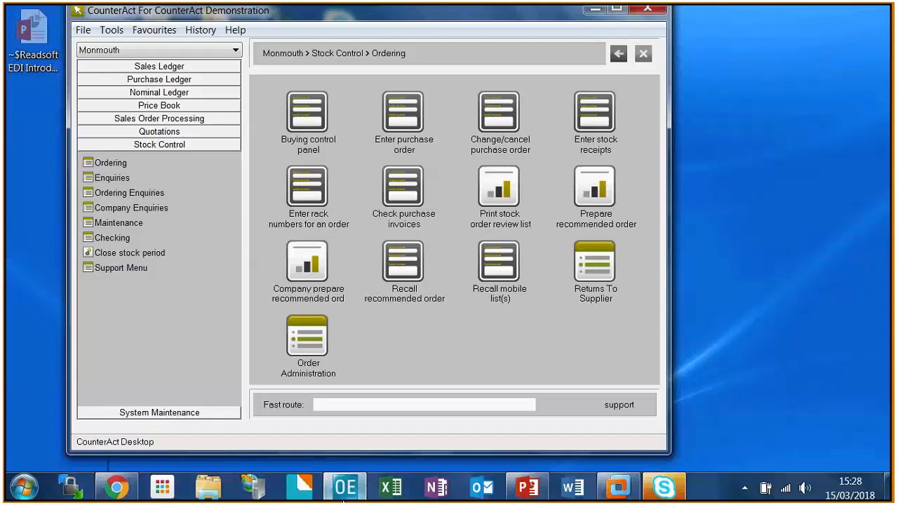
click(172, 80)
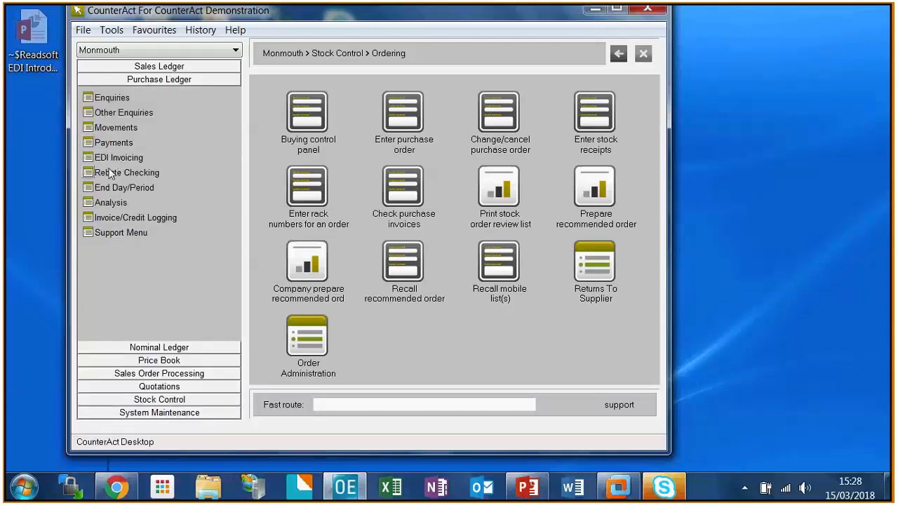
click(113, 160)
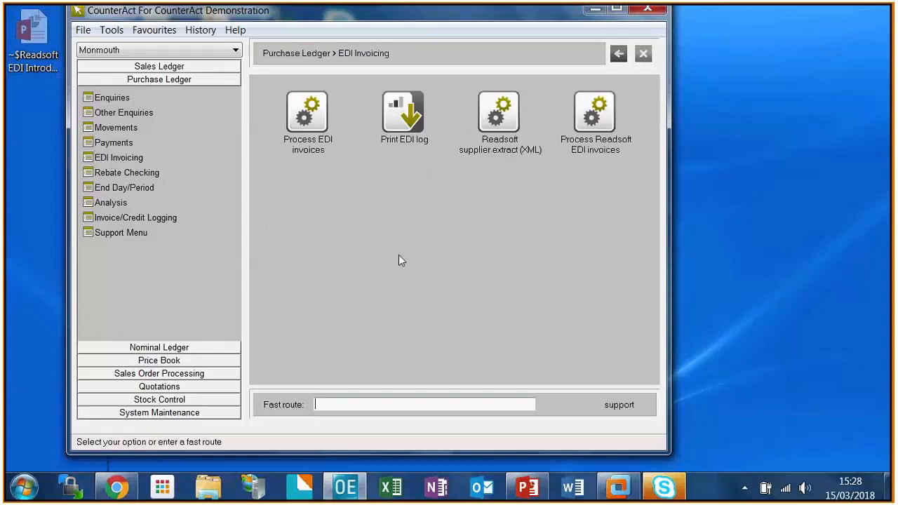
click(593, 118)
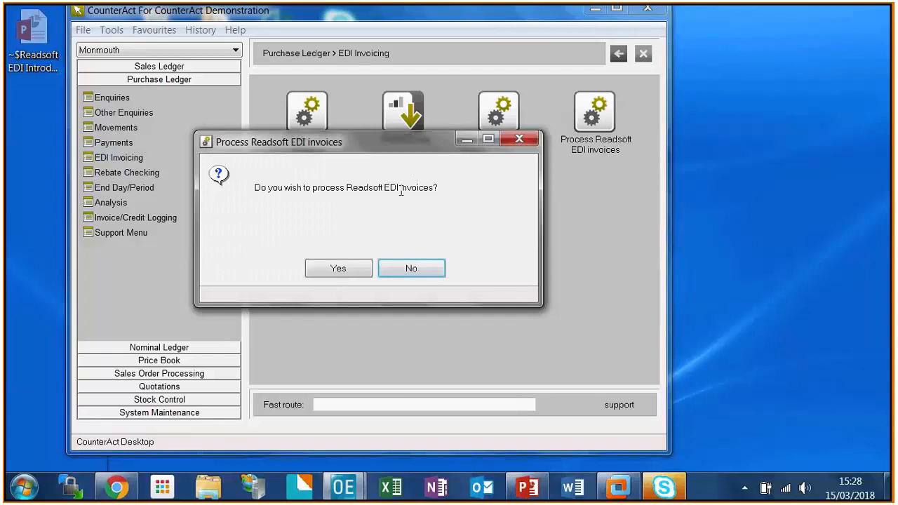
click(335, 271)
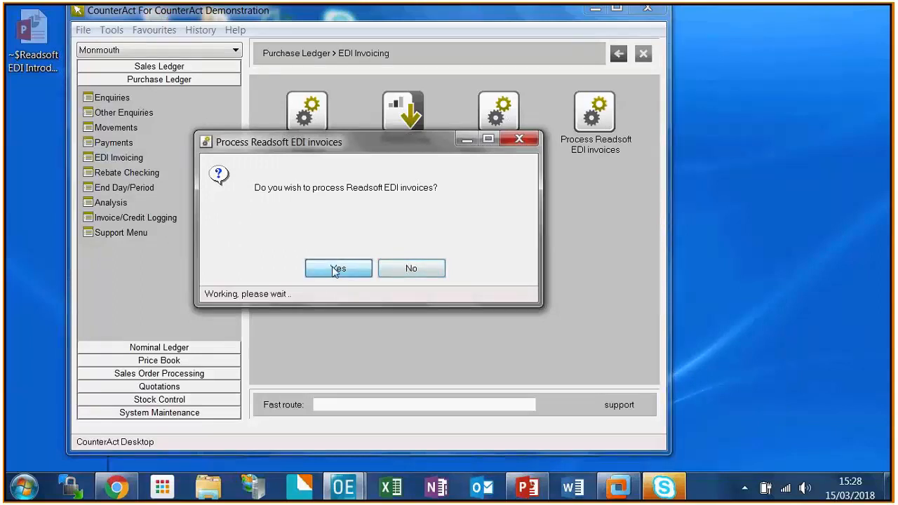
click(477, 299)
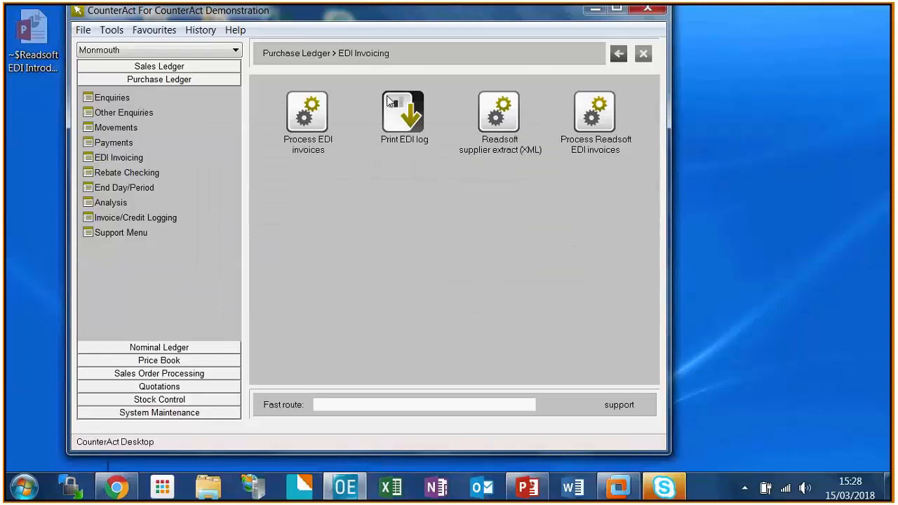
- Run the EDI log for provider Readsoft with the Successful/failed/delayed layout, viewed on screen, and examine its successful and rejected invoices
click(402, 118)
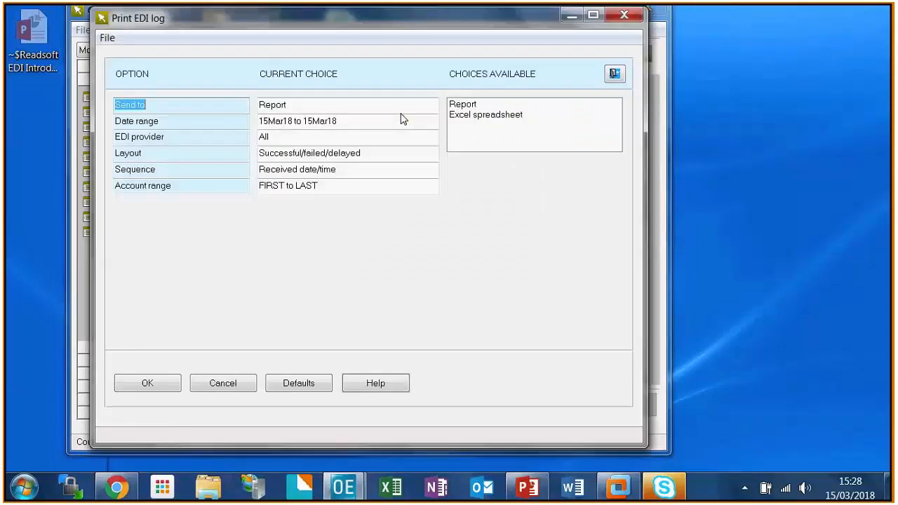
click(244, 139)
click(473, 126)
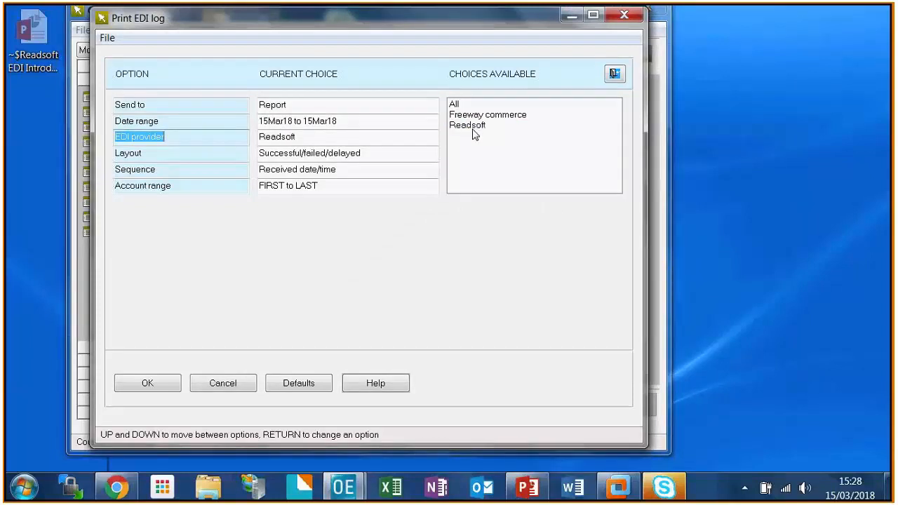
click(300, 104)
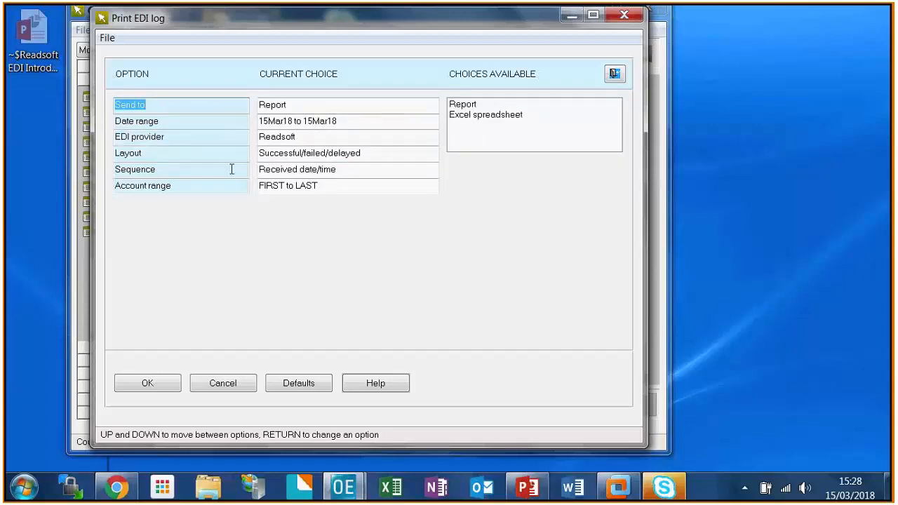
click(359, 153)
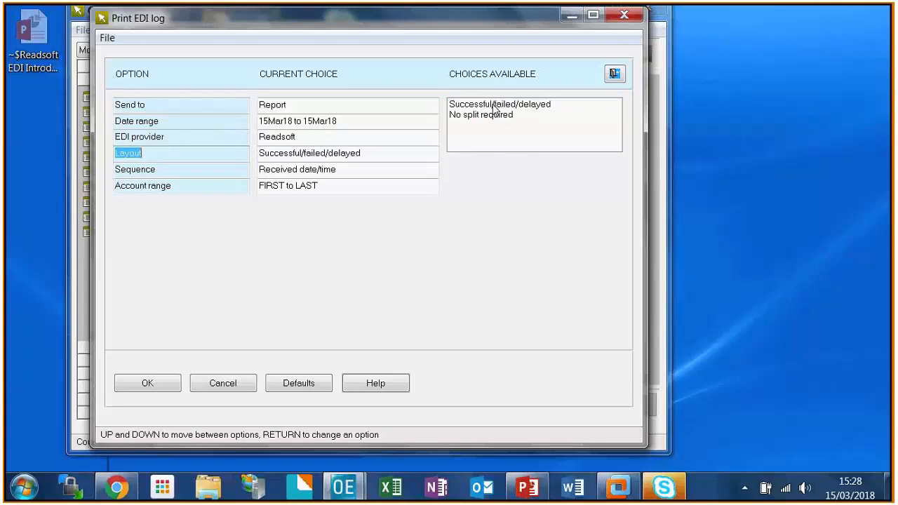
click(147, 383)
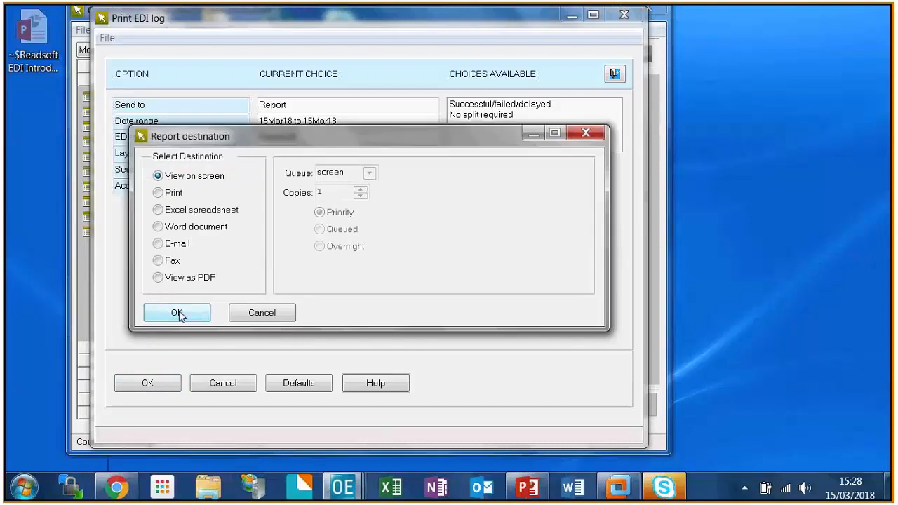
click(179, 312)
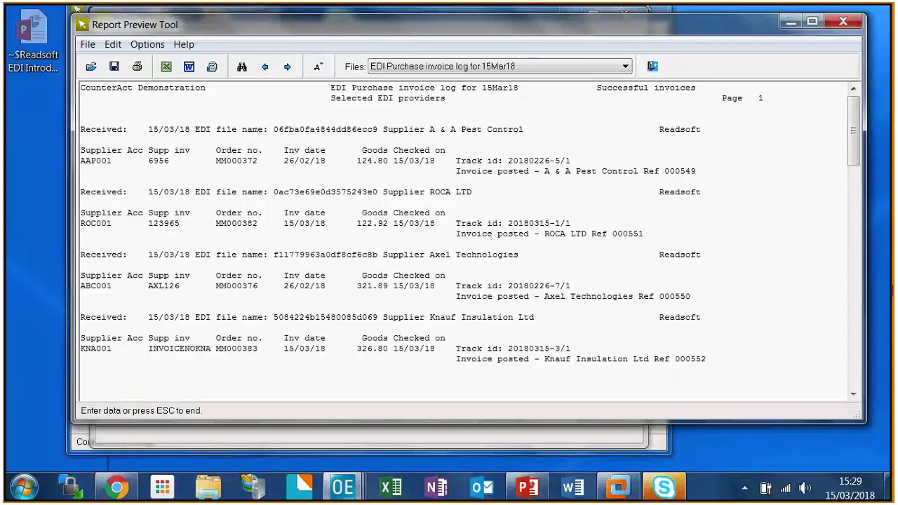
scroll(849, 177, down, 1)
drag(847, 174, 830, 304)
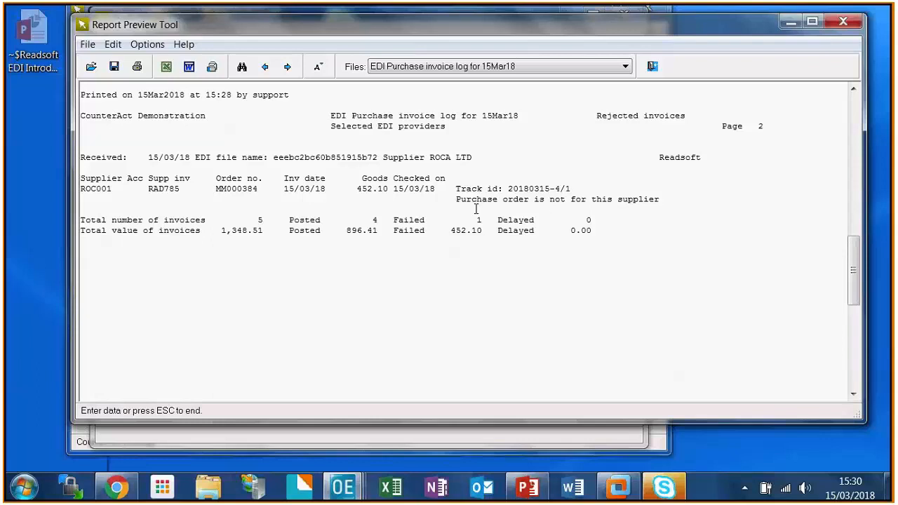
- Look at ROCA1.pdf among the documents awaiting verification in ReadSoft Online, and return to the successful invoices in the EDI log
click(118, 488)
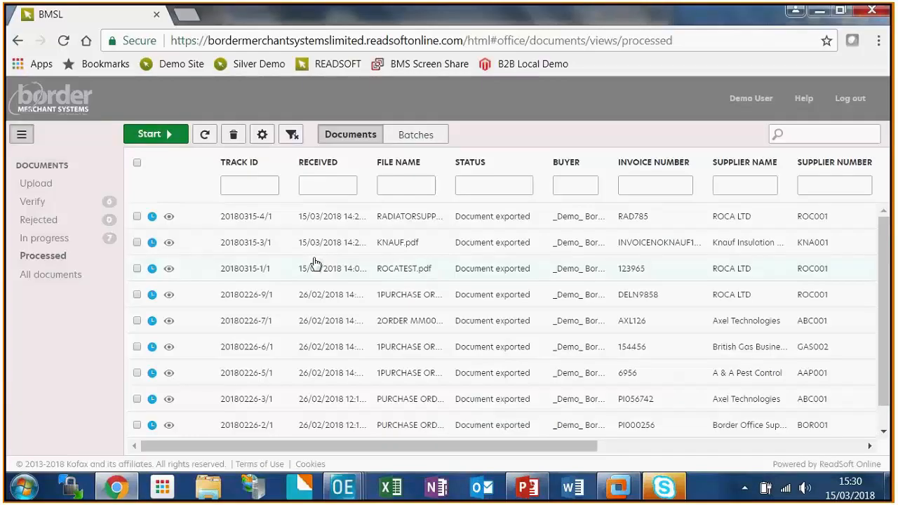
click(33, 202)
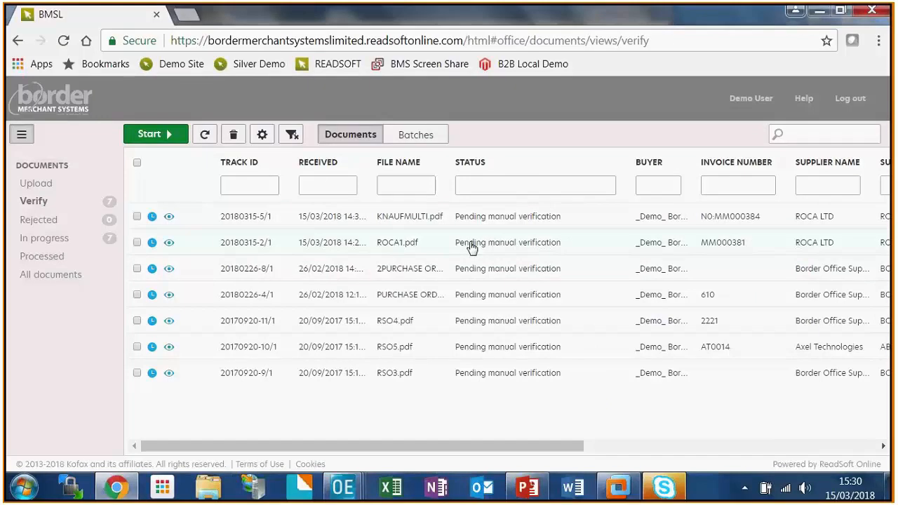
click(140, 134)
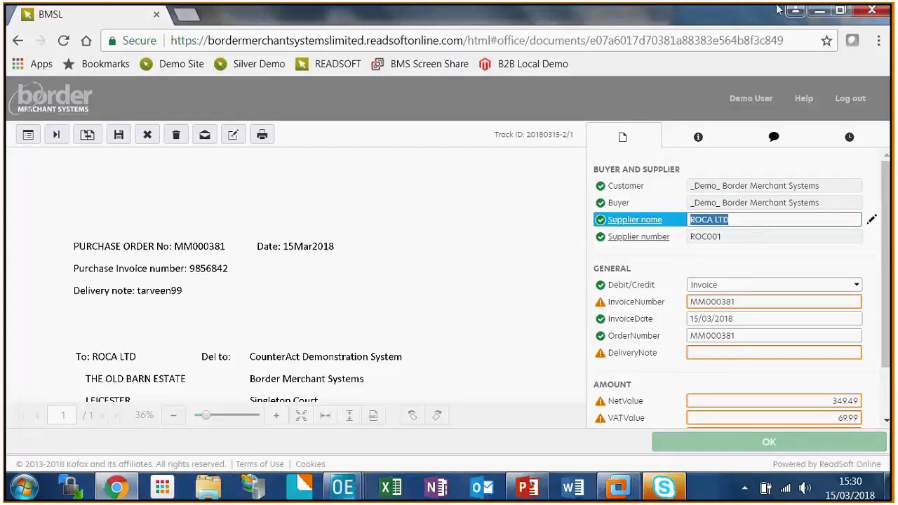
click(820, 13)
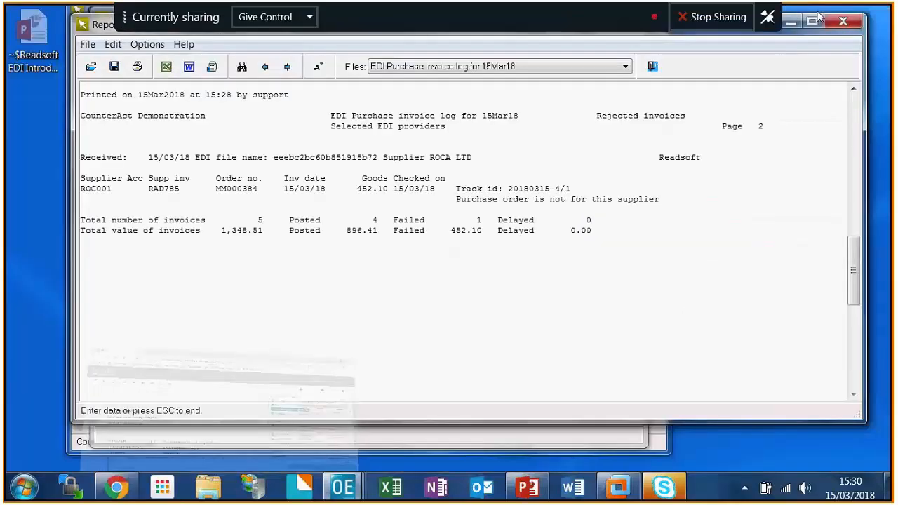
click(856, 121)
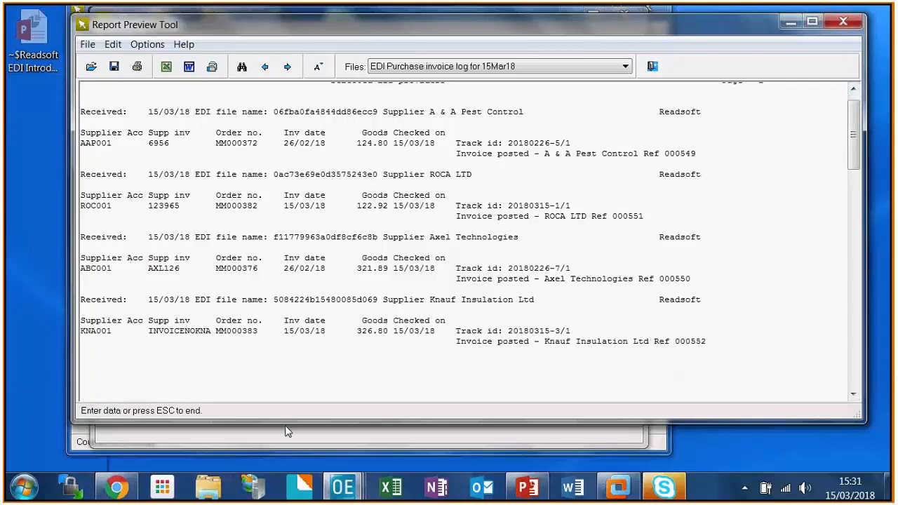
- Display the supplier details for ROCA LTD from the Purchase Ledger enquiries and view its outstanding transactions
mouse_move(342, 486)
mouse_move(181, 391)
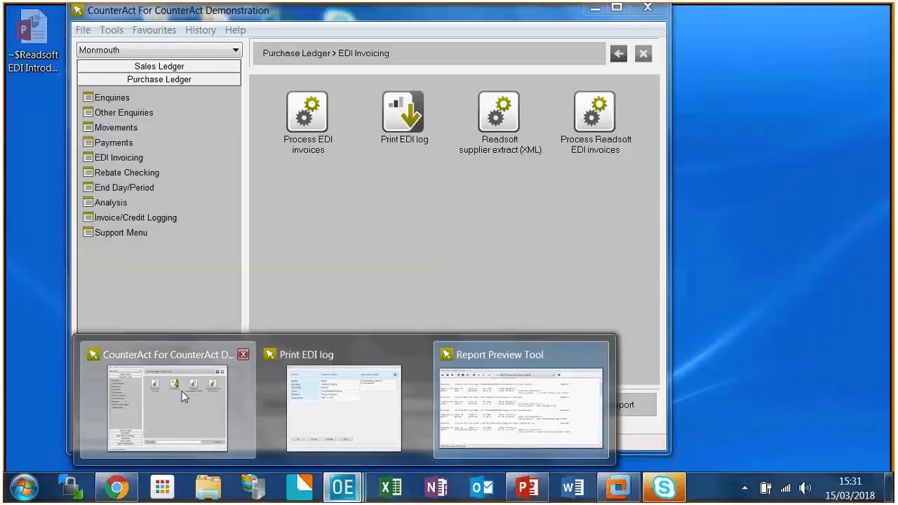
click(182, 390)
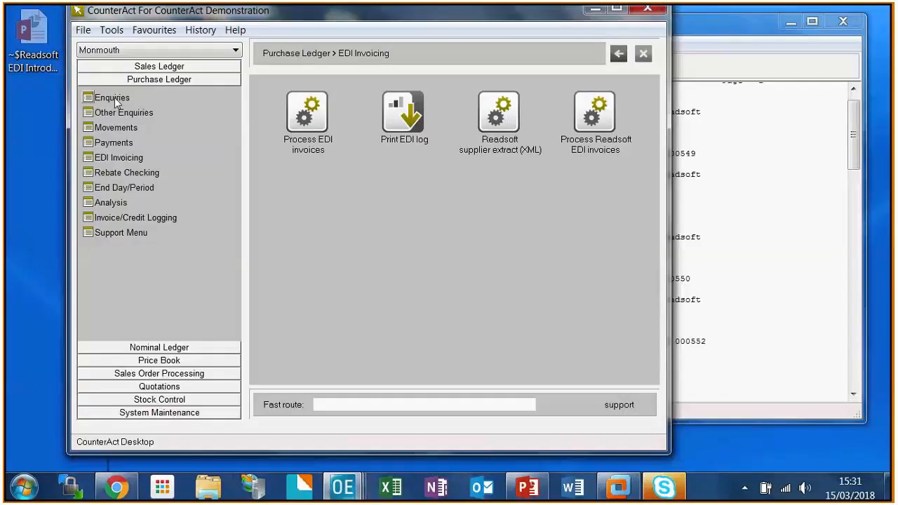
click(112, 98)
click(300, 123)
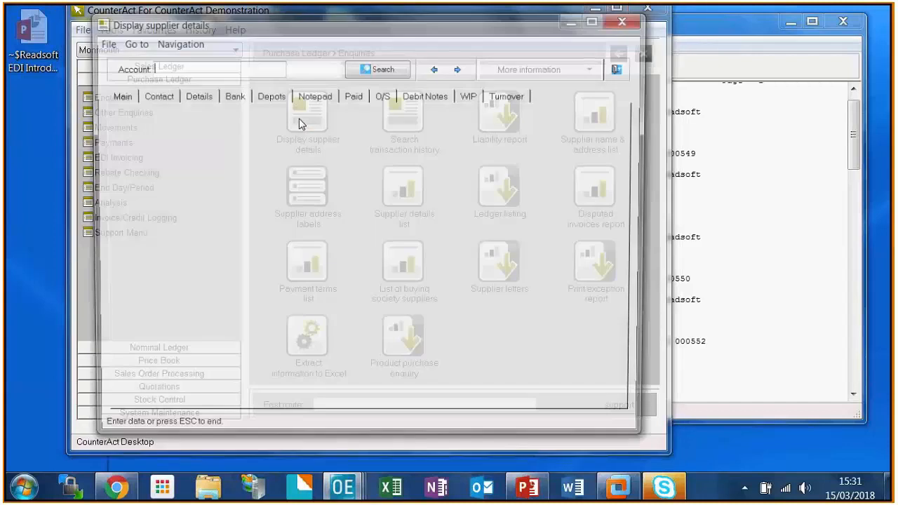
text(ROC)
key(Return)
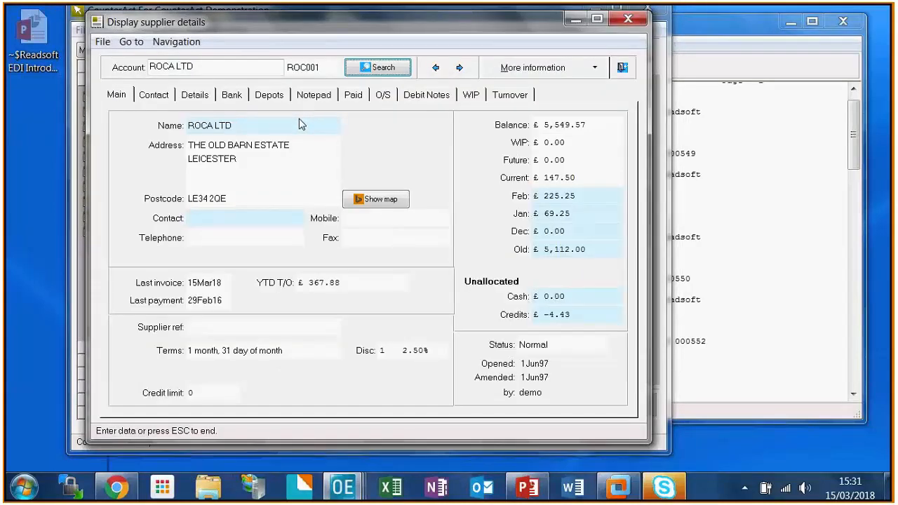
click(383, 95)
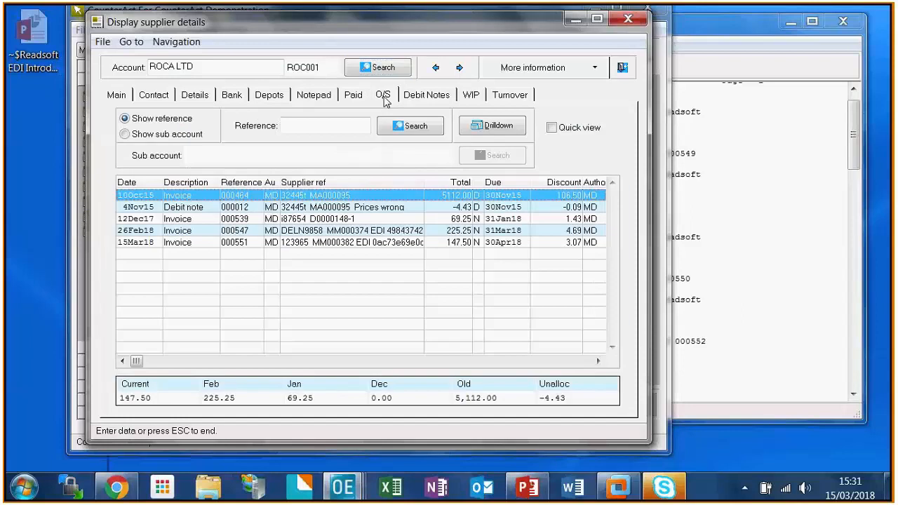
- Open ROCA LTD's outstanding invoice dated 15Mar18, view its scanned image and item lines, and close the document
click(394, 243)
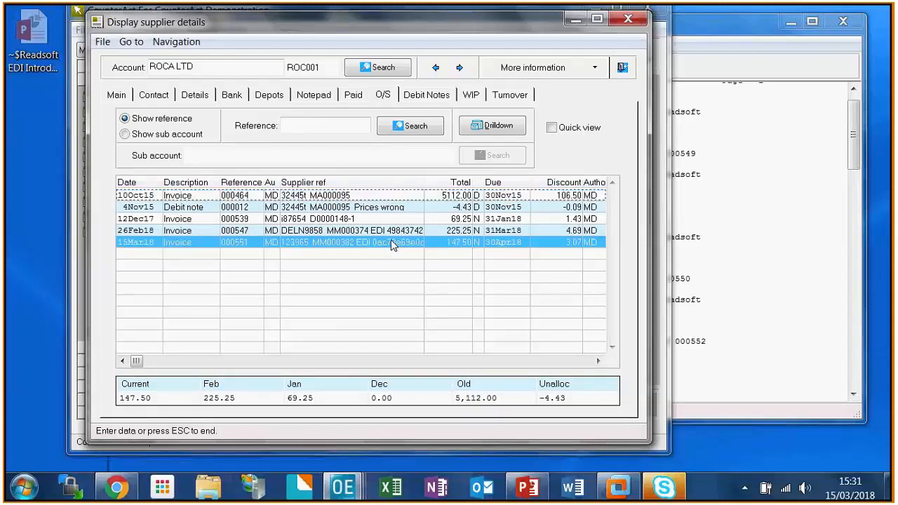
double_click(393, 243)
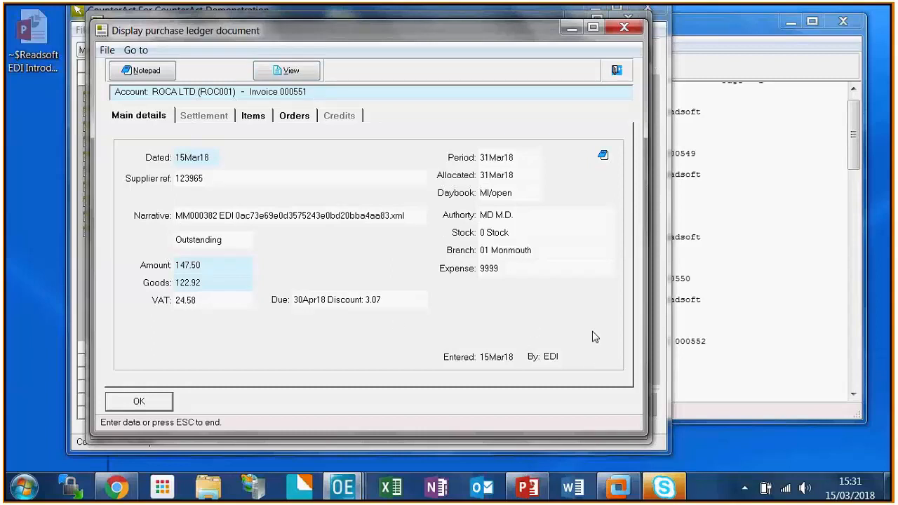
click(291, 70)
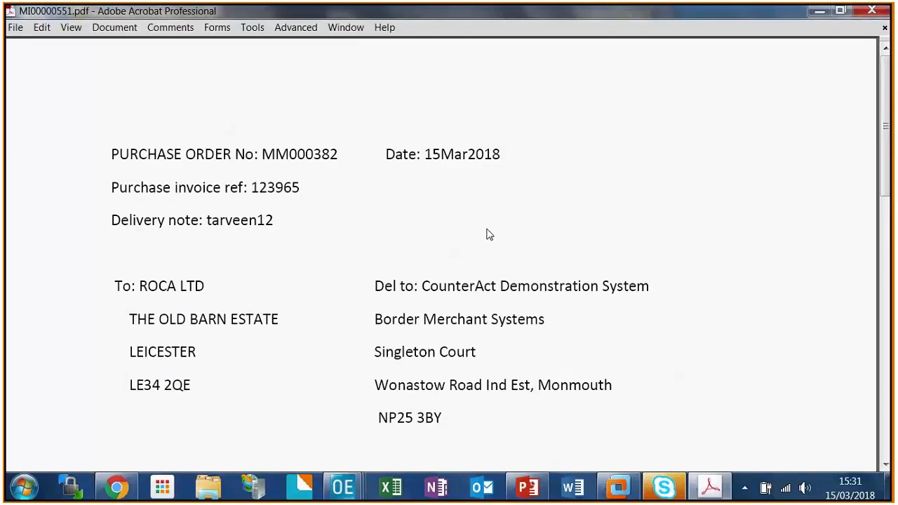
click(872, 12)
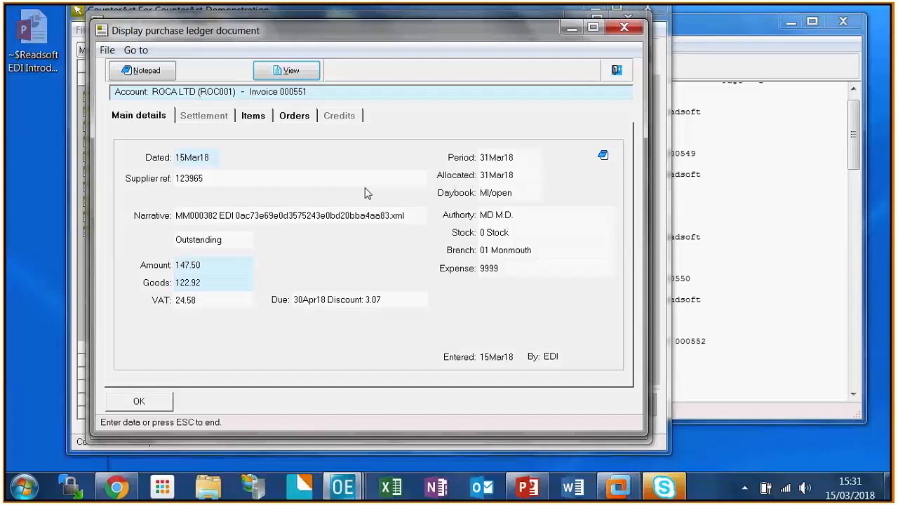
click(258, 119)
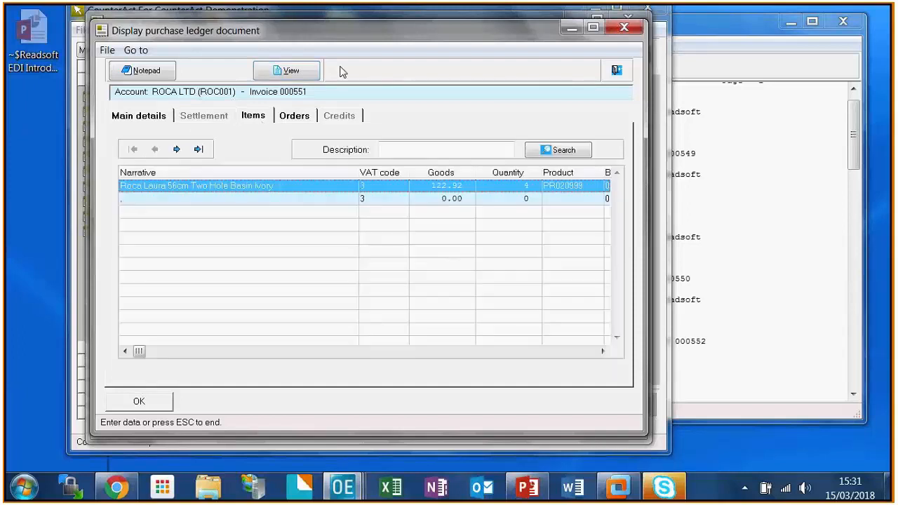
click(614, 71)
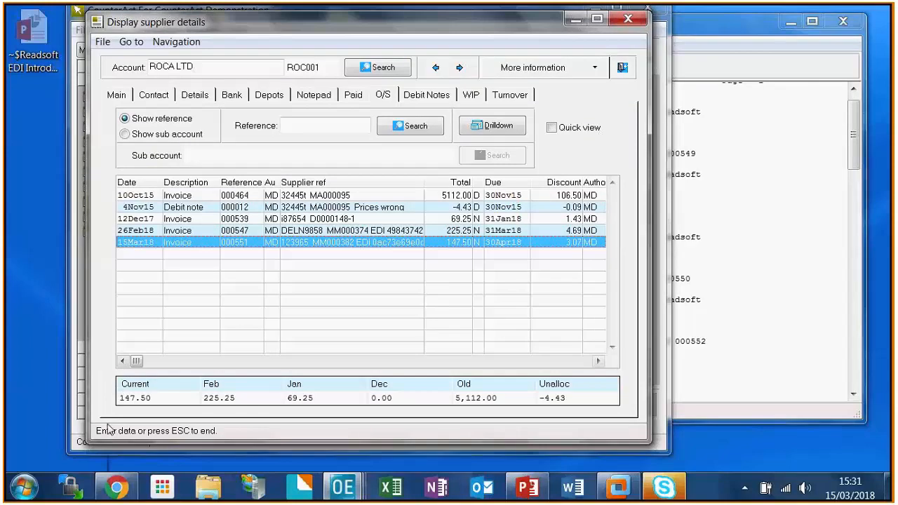
- Return to ReadSoft Online, postpone the new-version choice, and view the processed documents, selecting the exported ROCA LTD invoice RAD785
click(99, 495)
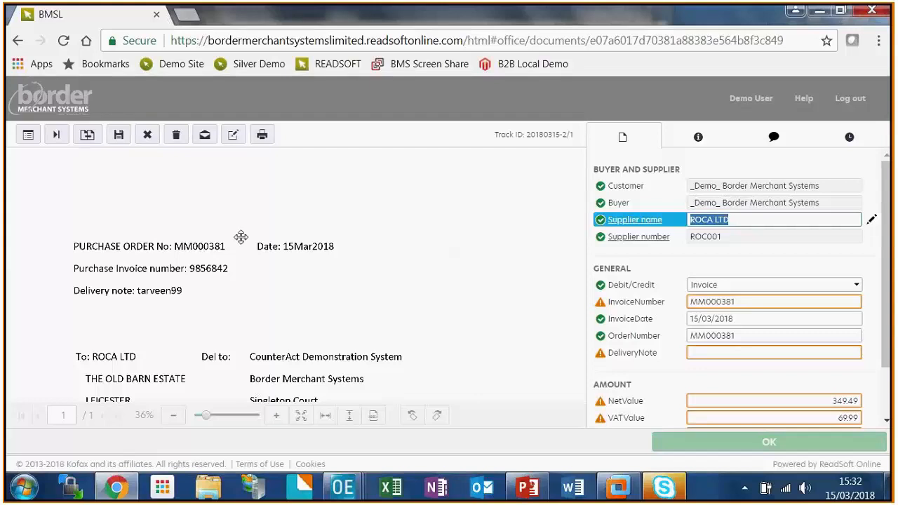
click(17, 40)
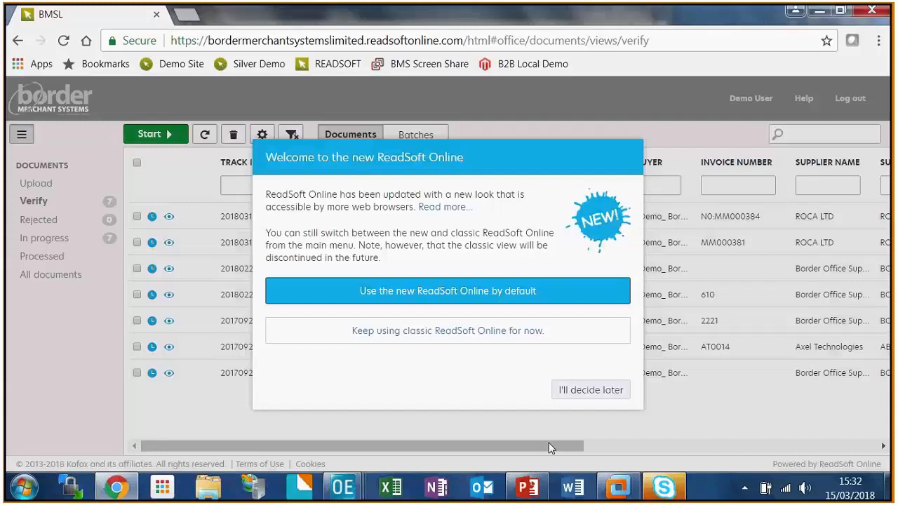
click(590, 390)
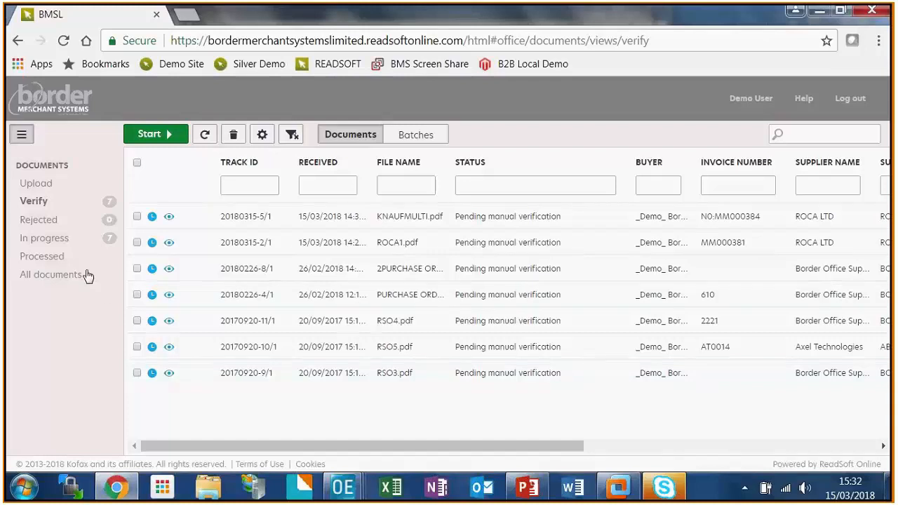
click(43, 256)
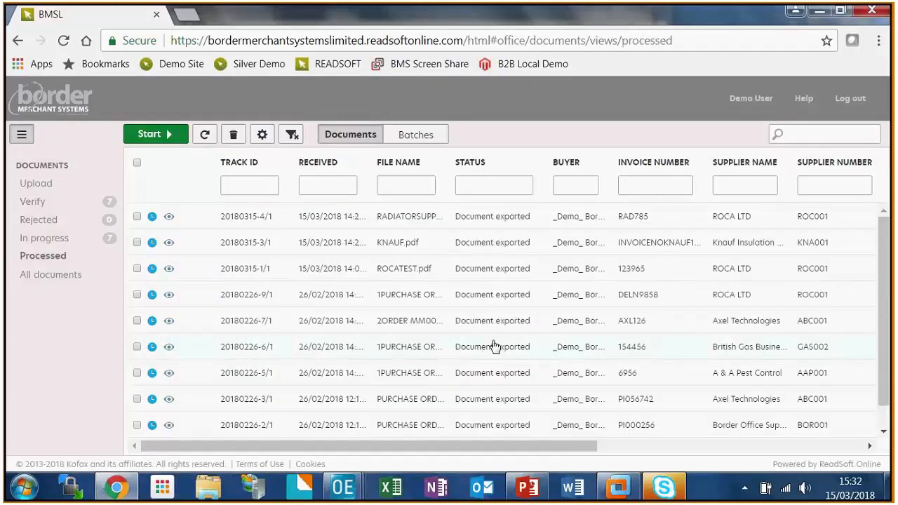
click(170, 220)
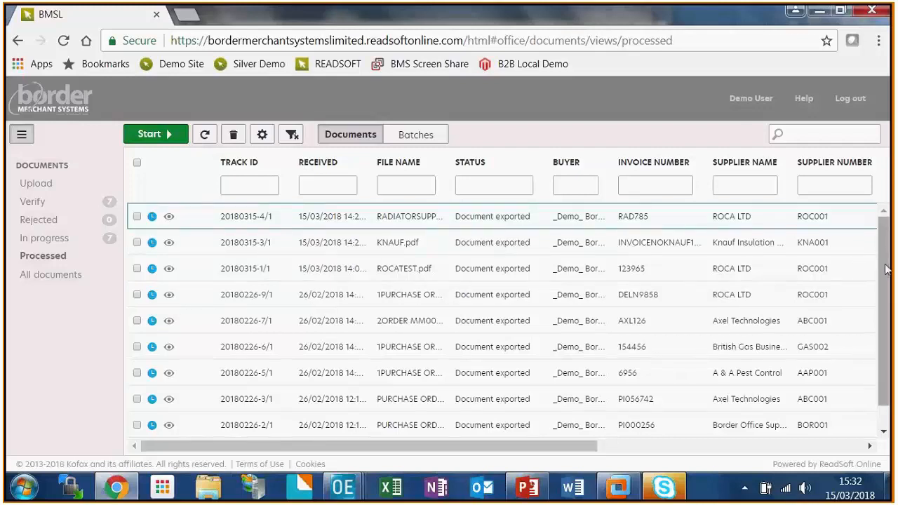
- Switch back to CounterAct, bring the EDI purchase invoice log for 15Mar18 to the front, and close the report preview
drag(887, 271, 257, 178)
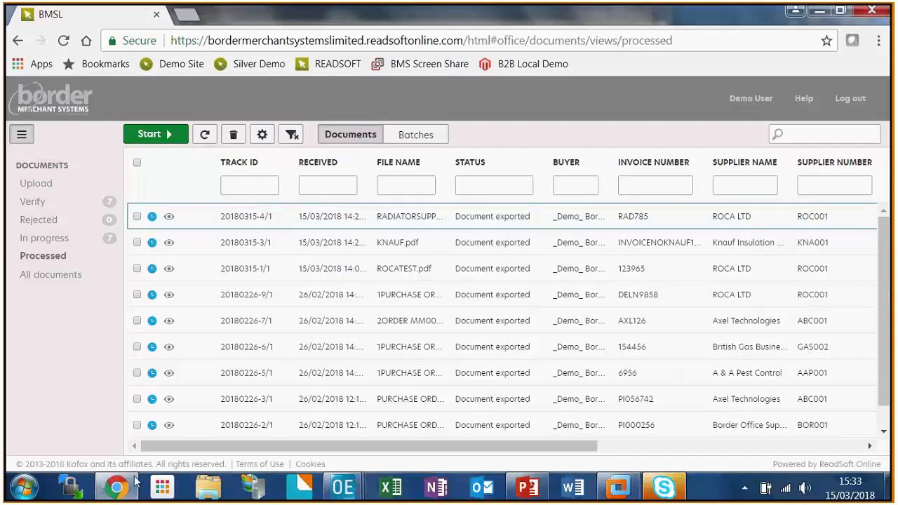
mouse_move(353, 498)
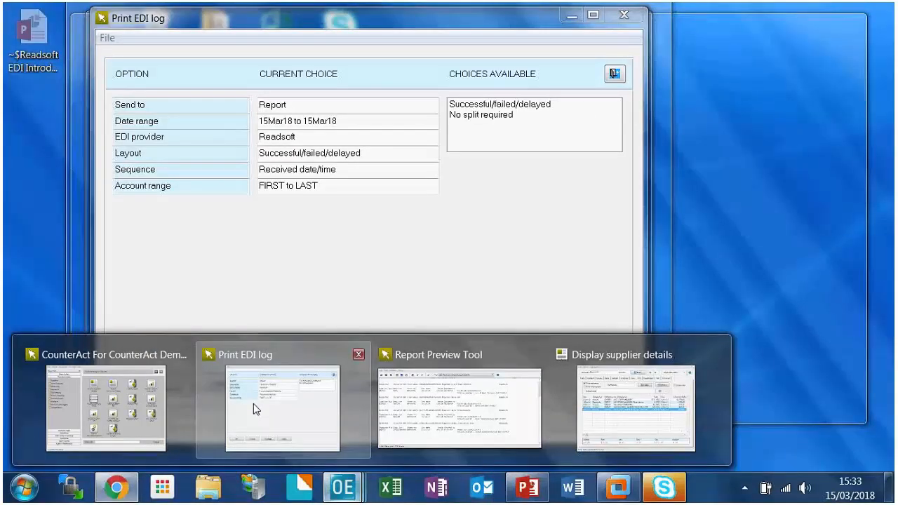
click(160, 414)
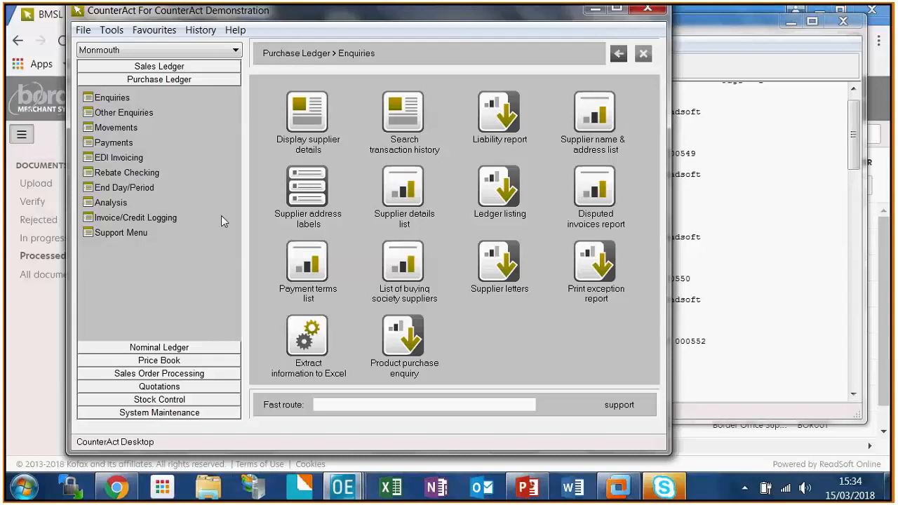
mouse_move(603, 10)
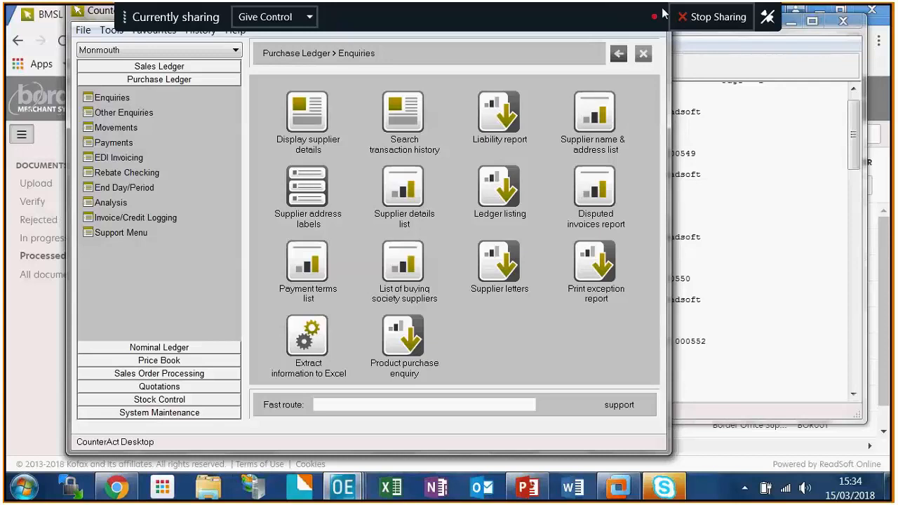
click(727, 160)
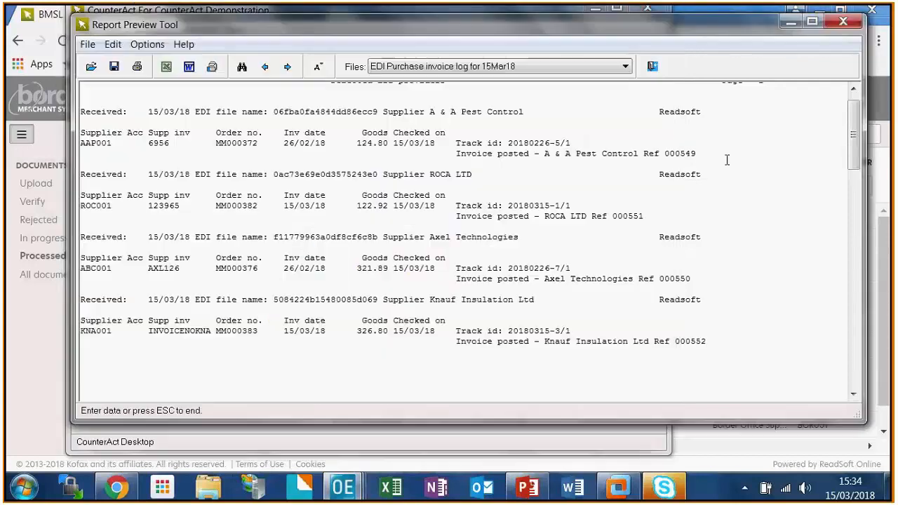
click(841, 22)
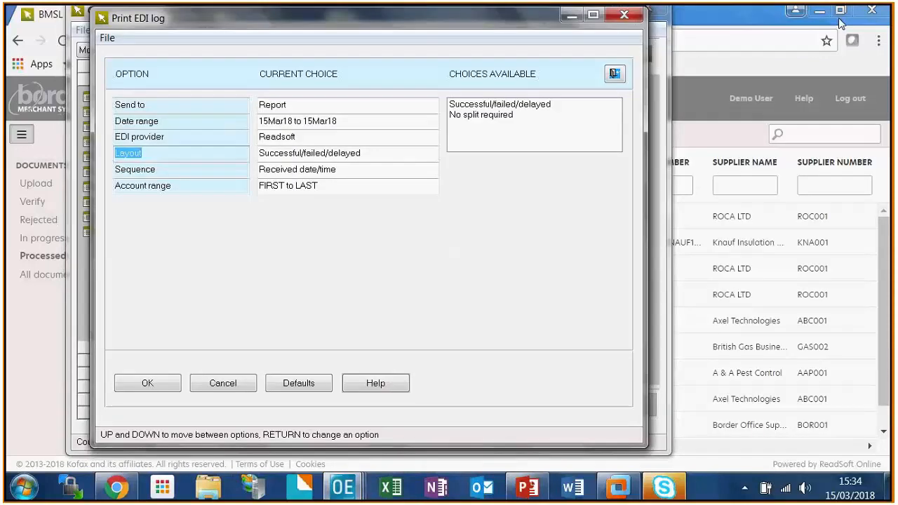